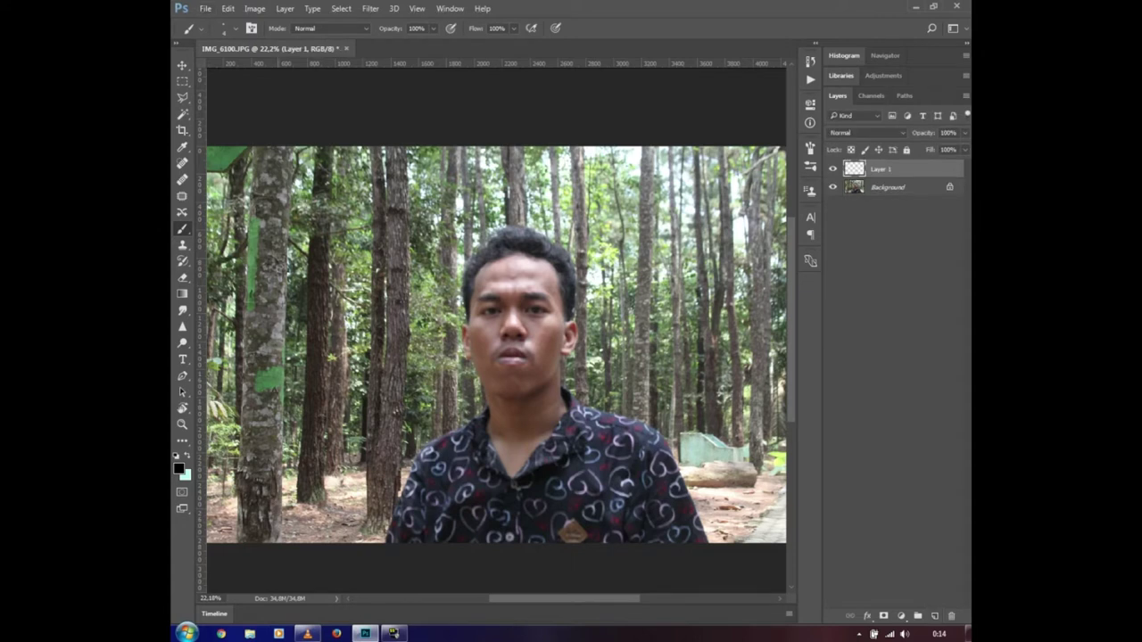
Add a layer between Layer 1 and the Background, filled with white at 100% opacity, and hide it
{"action": "key", "text": "ctrl+shift+alt+n"}
{"action": "key", "text": "ctrl+bracketleft"}
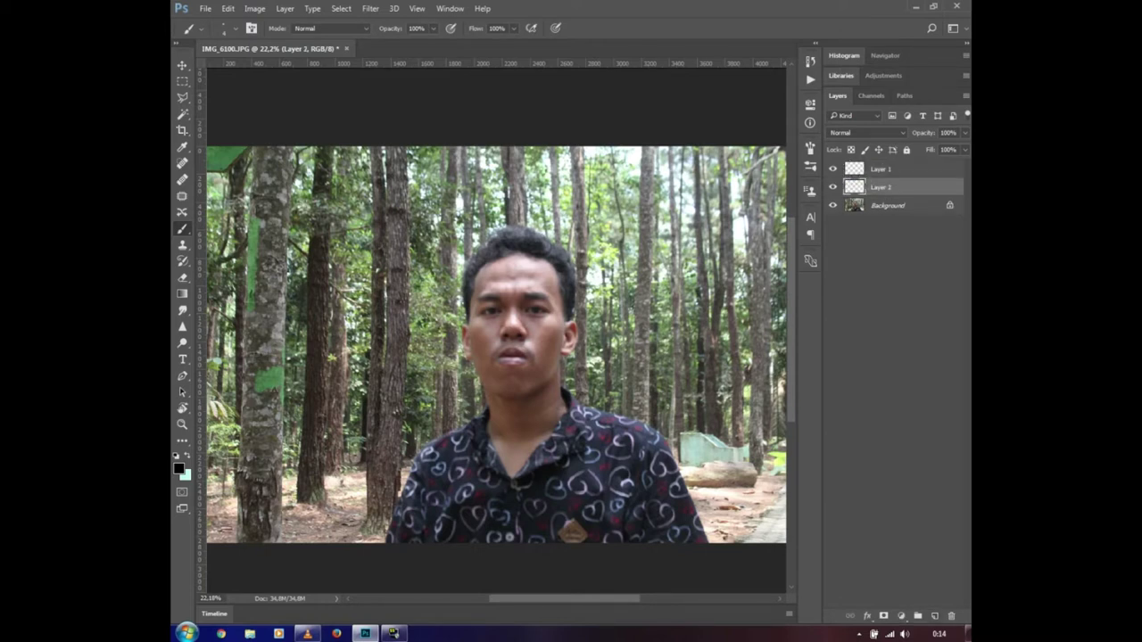
{"action": "key", "text": "shift+F5"}
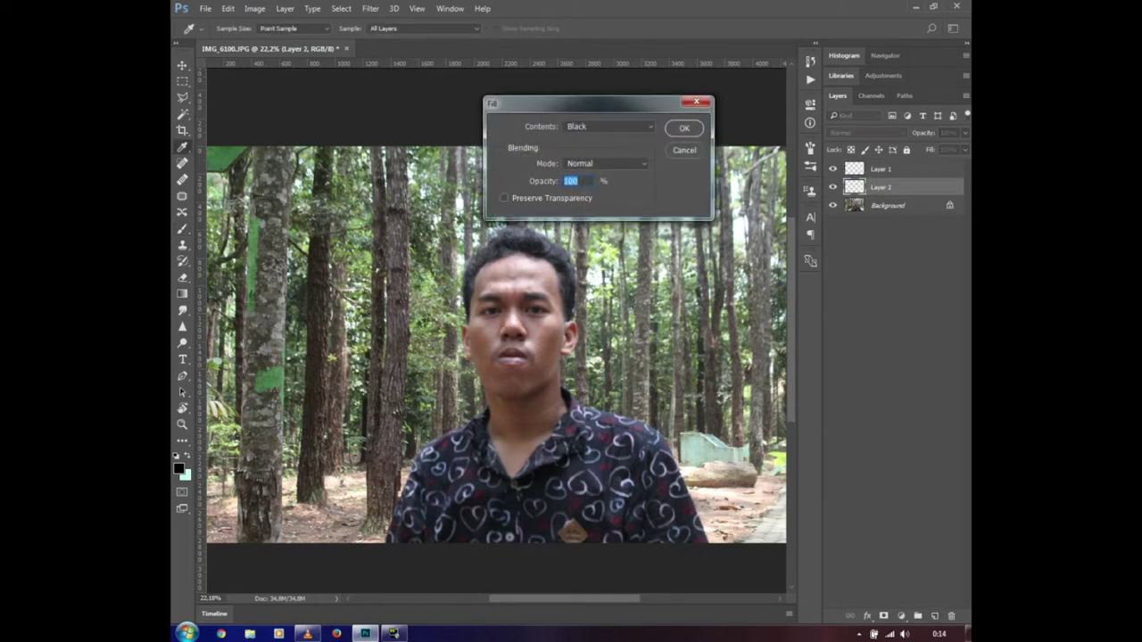
{"action": "left_click", "coordinate": [609, 127]}
{"action": "left_click", "coordinate": [606, 227]}
{"action": "key", "text": "Return"}
{"action": "key", "text": "Return"}
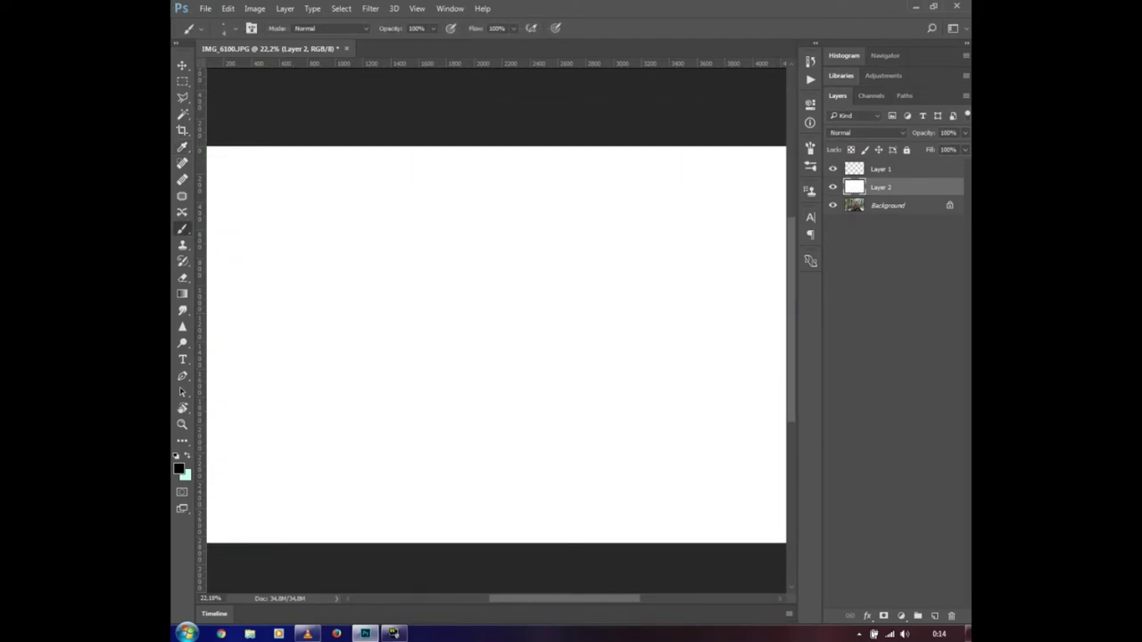
{"action": "key", "text": "ctrl+comma"}
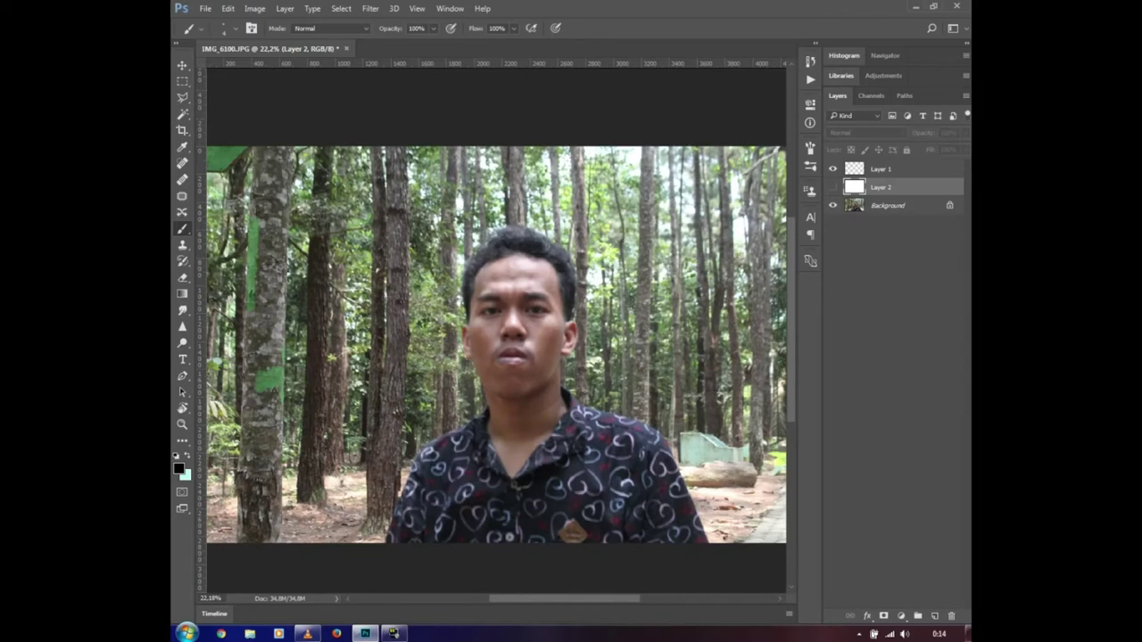
Use black (000000) as the foreground colour and make Layer 1 the active layer
{"action": "left_click", "coordinate": [179, 468]}
{"action": "left_click", "coordinate": [775, 421]}
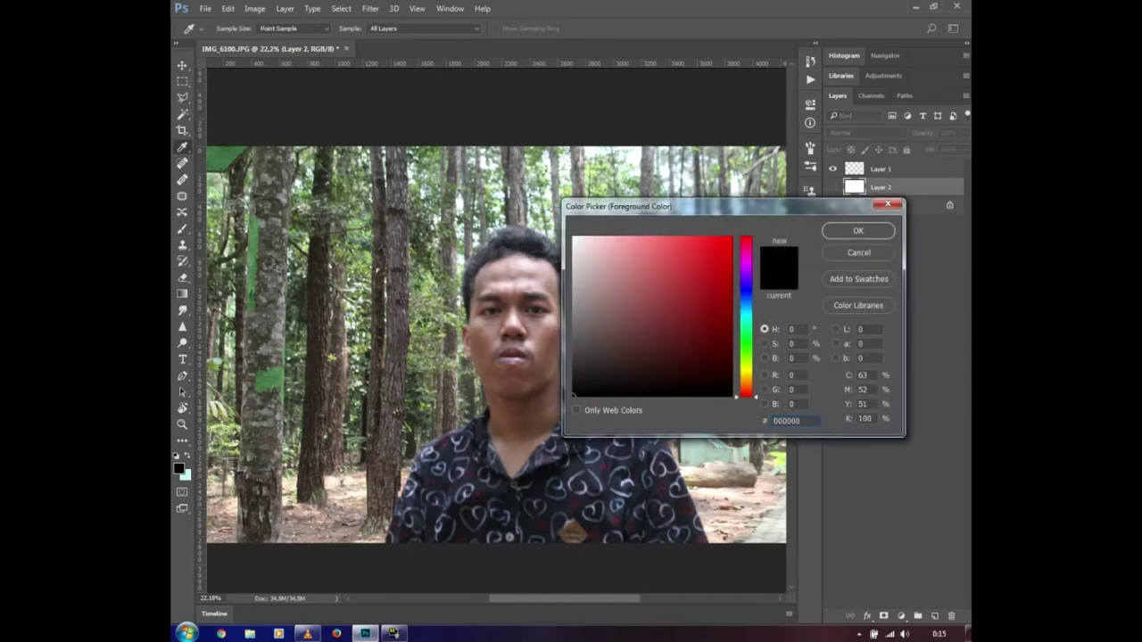
{"action": "key", "text": "Return"}
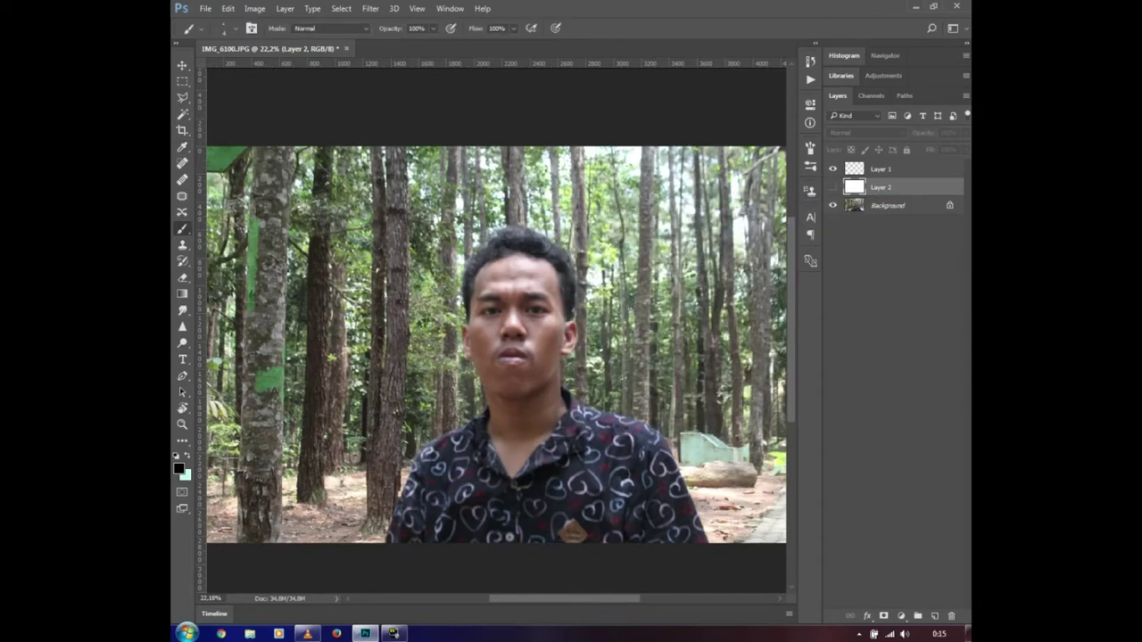
{"action": "left_click", "coordinate": [899, 170]}
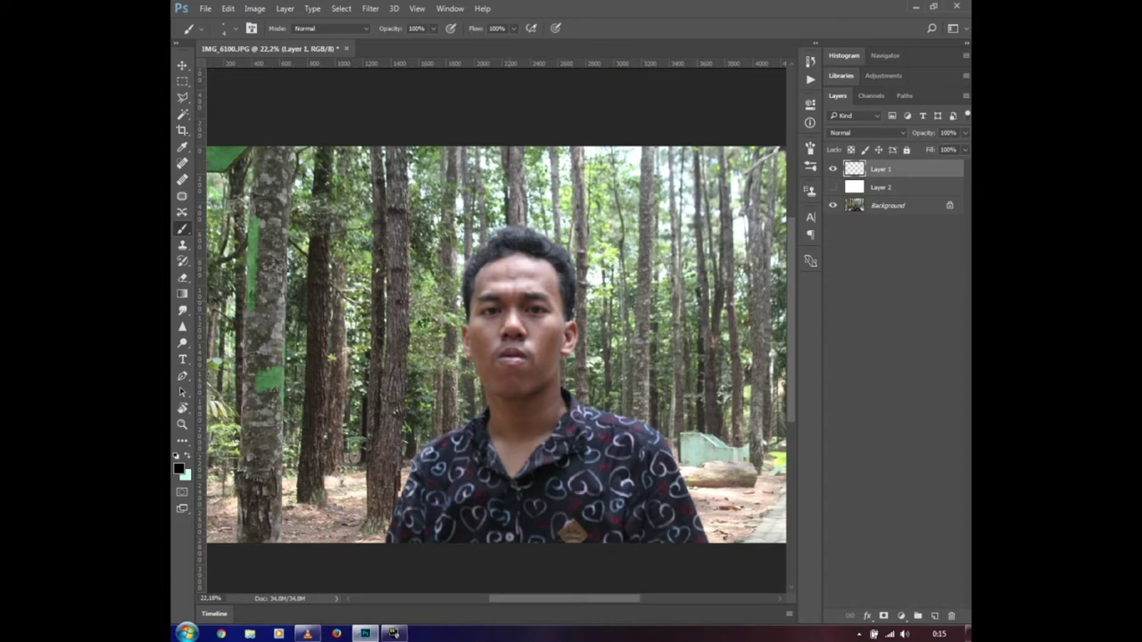
Set the hard round brush to 7 px at 100% hardness and undo a short test stroke on the forehead
{"action": "right_click", "coordinate": [526, 318]}
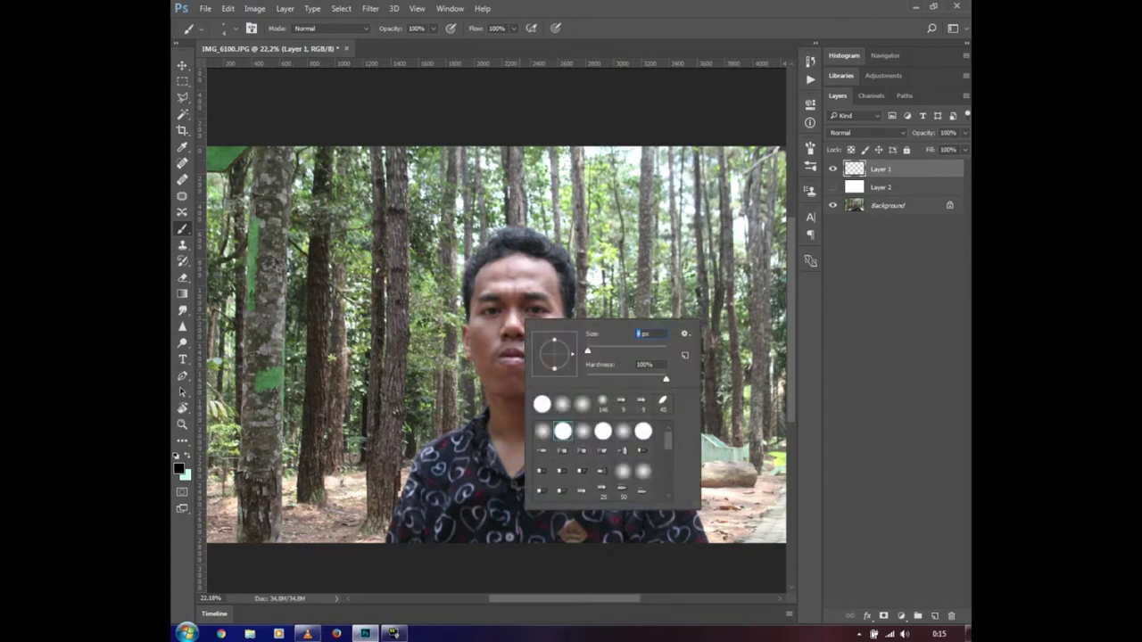
{"action": "key", "text": "Return"}
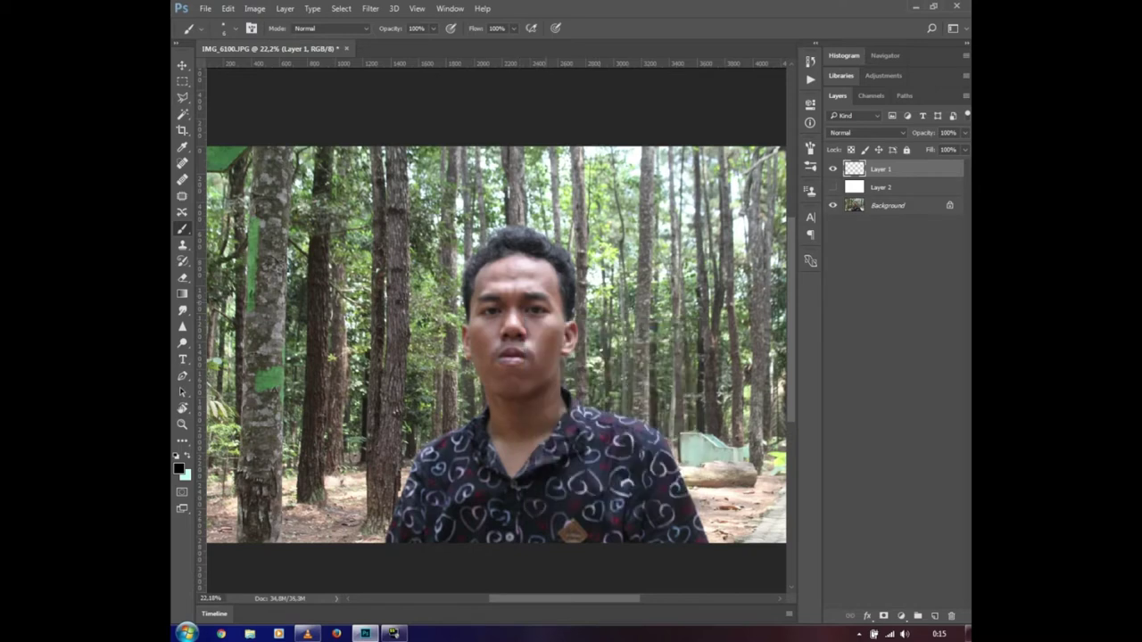
{"action": "scroll", "coordinate": [496, 283], "scroll_direction": "up", "scroll_amount": 6}
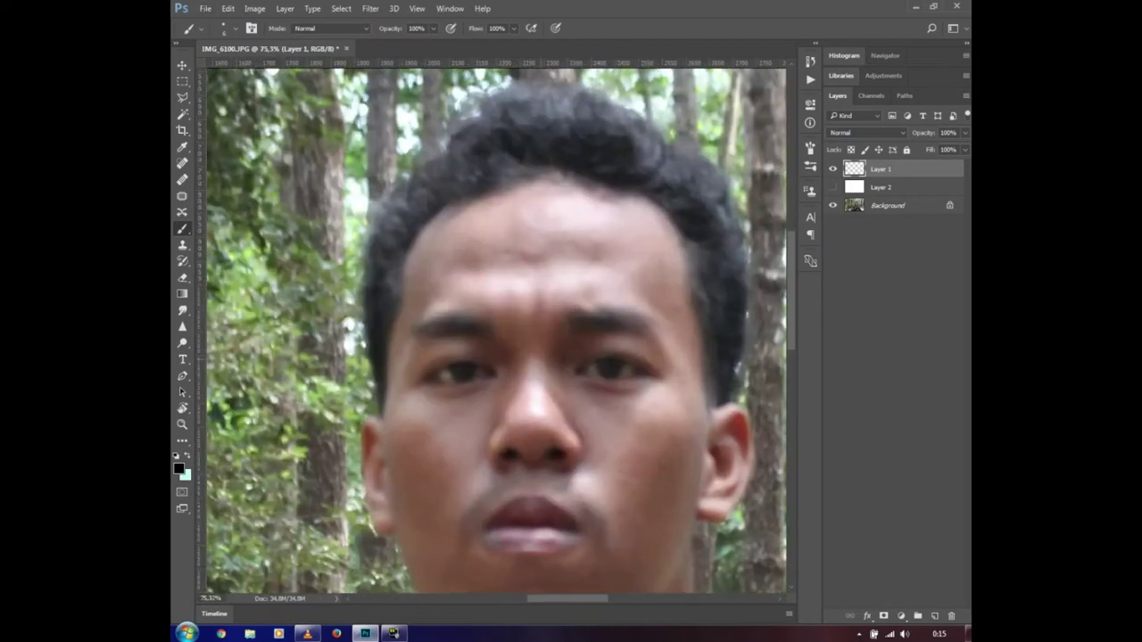
{"action": "right_click", "coordinate": [519, 305]}
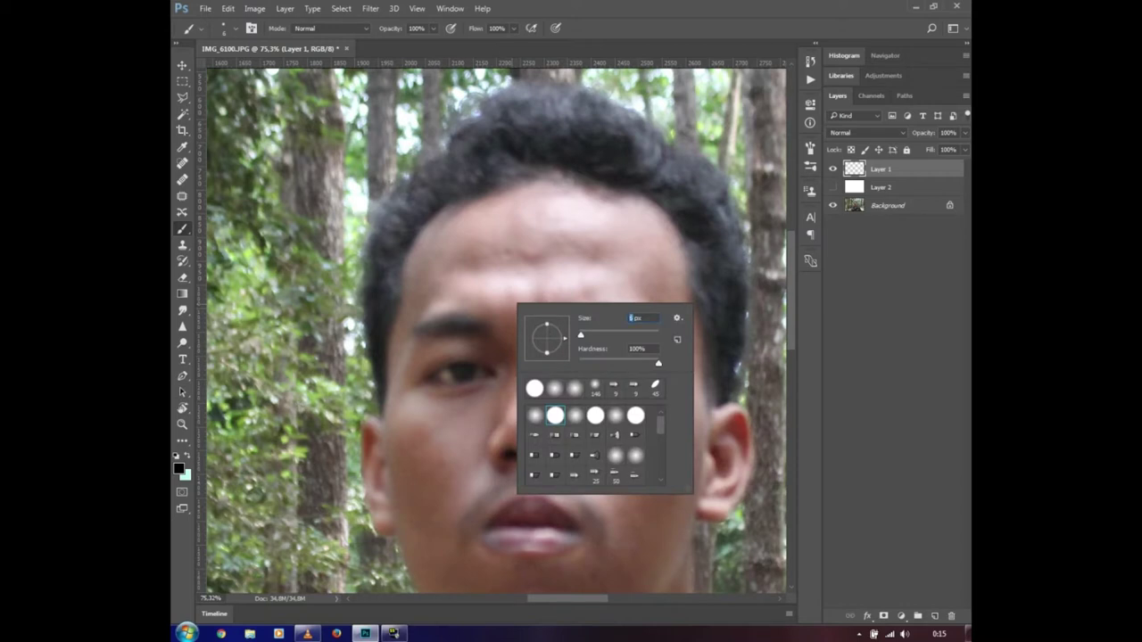
{"action": "key", "text": "Return"}
{"action": "left_click_drag", "start_coordinate": [504, 266], "coordinate": [509, 286]}
{"action": "key", "text": "ctrl+z"}
Trace the outlines and irises of both eyes on Layer 1 in black
{"action": "scroll", "coordinate": [496, 330], "scroll_direction": "right", "scroll_amount": 5}
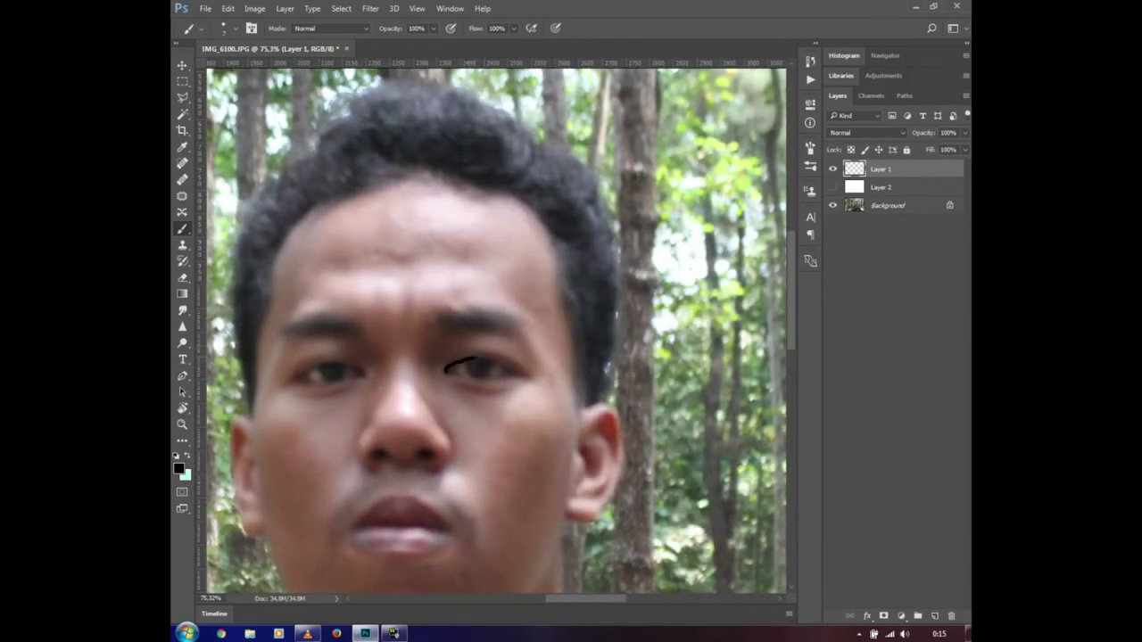
{"action": "mouse_move", "coordinate": [473, 360]}
{"action": "left_mouse_down"}
{"action": "mouse_move", "coordinate": [511, 380]}
{"action": "mouse_move", "coordinate": [448, 373]}
{"action": "left_mouse_up"}
{"action": "scroll", "coordinate": [496, 330], "scroll_direction": "left", "scroll_amount": 5}
{"action": "mouse_move", "coordinate": [502, 360]}
{"action": "left_mouse_down"}
{"action": "mouse_move", "coordinate": [481, 383]}
{"action": "mouse_move", "coordinate": [542, 377]}
{"action": "left_mouse_up"}
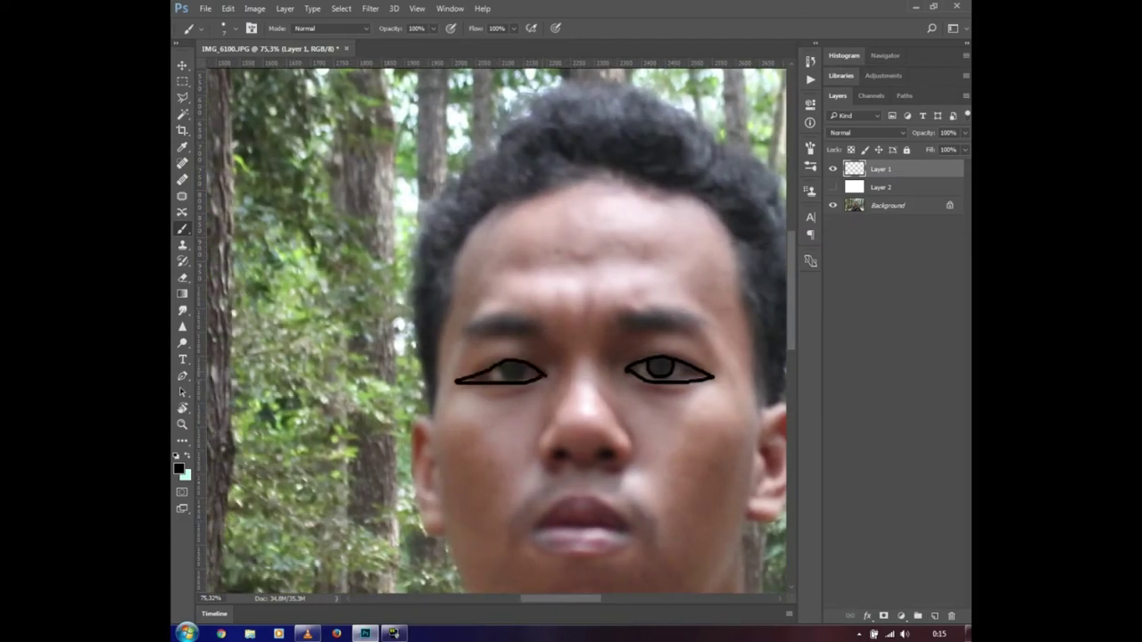
{"action": "scroll", "coordinate": [494, 326], "scroll_direction": "right", "scroll_amount": 1}
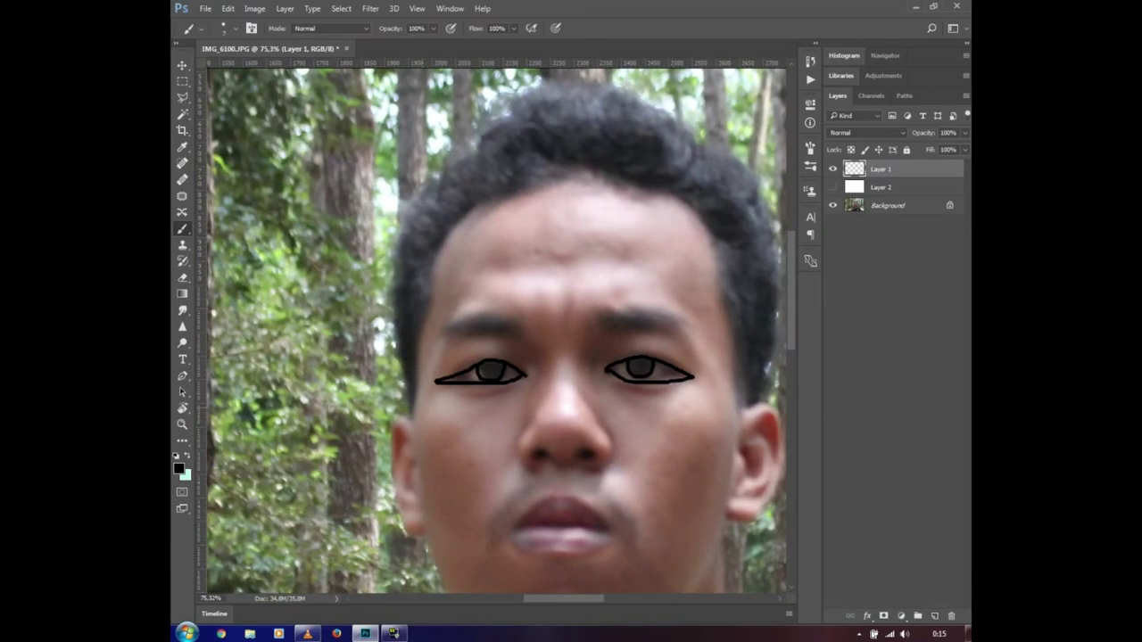
Trace the nose with its nostrils and outline both eyebrows, briefly checking the line art against the white layer
{"action": "scroll", "coordinate": [494, 330], "scroll_direction": "right", "scroll_amount": 2}
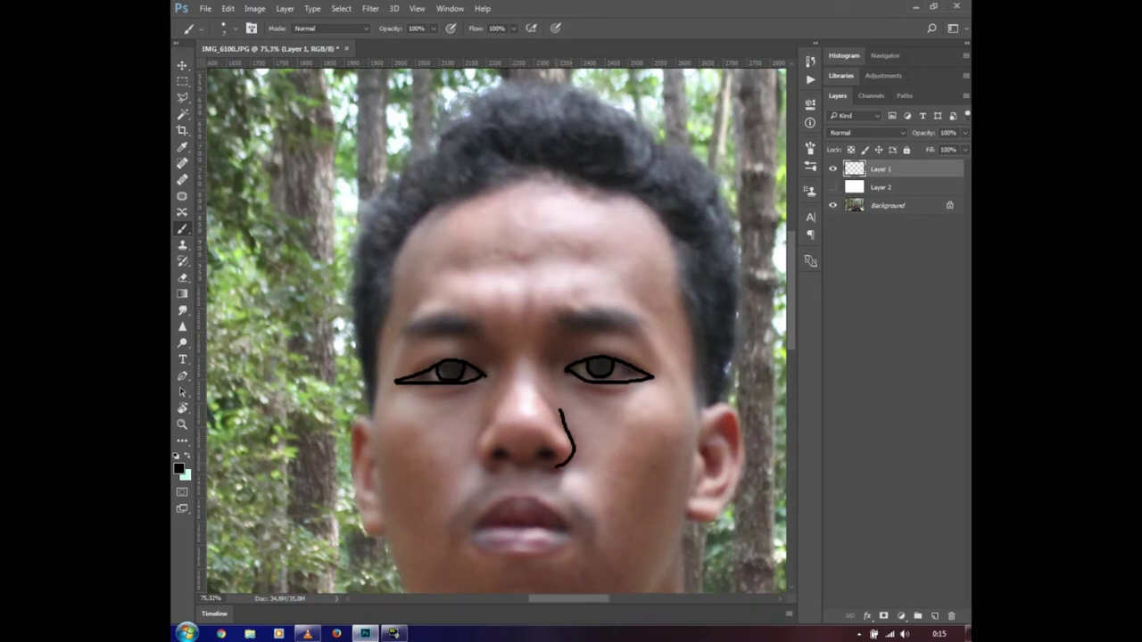
{"action": "left_click_drag", "start_coordinate": [485, 466], "coordinate": [489, 415]}
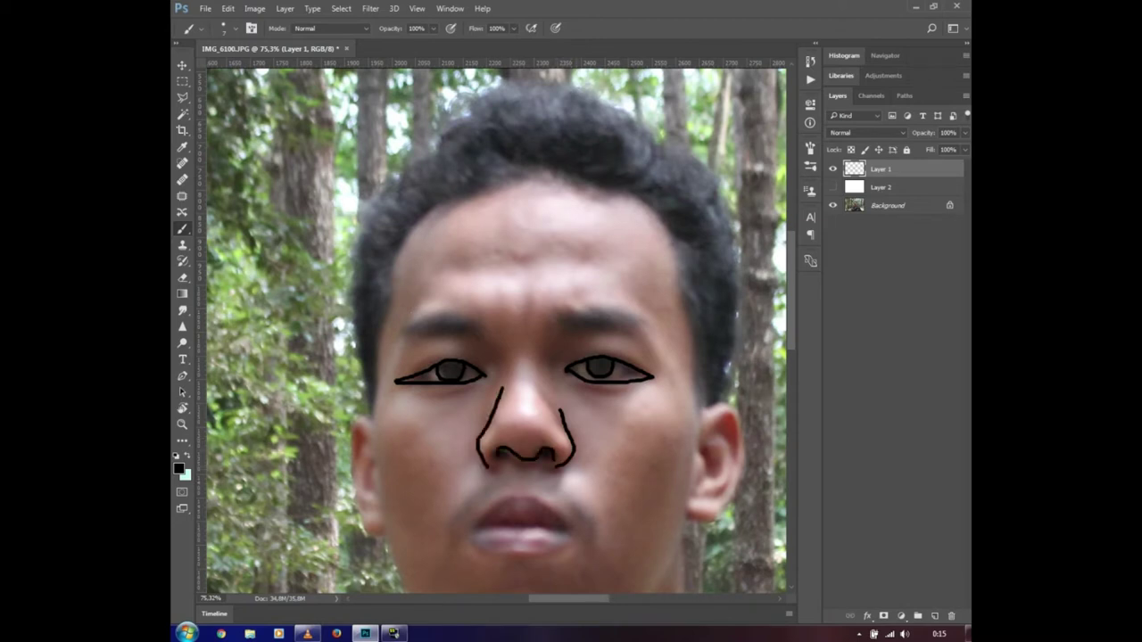
{"action": "mouse_move", "coordinate": [587, 311]}
{"action": "left_mouse_down"}
{"action": "mouse_move", "coordinate": [650, 324]}
{"action": "mouse_move", "coordinate": [564, 322]}
{"action": "left_mouse_up"}
{"action": "scroll", "coordinate": [496, 326], "scroll_direction": "left", "scroll_amount": 3}
{"action": "mouse_move", "coordinate": [497, 309]}
{"action": "left_mouse_down"}
{"action": "mouse_move", "coordinate": [499, 322]}
{"action": "mouse_move", "coordinate": [497, 310]}
{"action": "left_mouse_up"}
{"action": "scroll", "coordinate": [526, 382], "scroll_direction": "down", "scroll_amount": 5}
{"action": "left_click", "coordinate": [832, 187]}
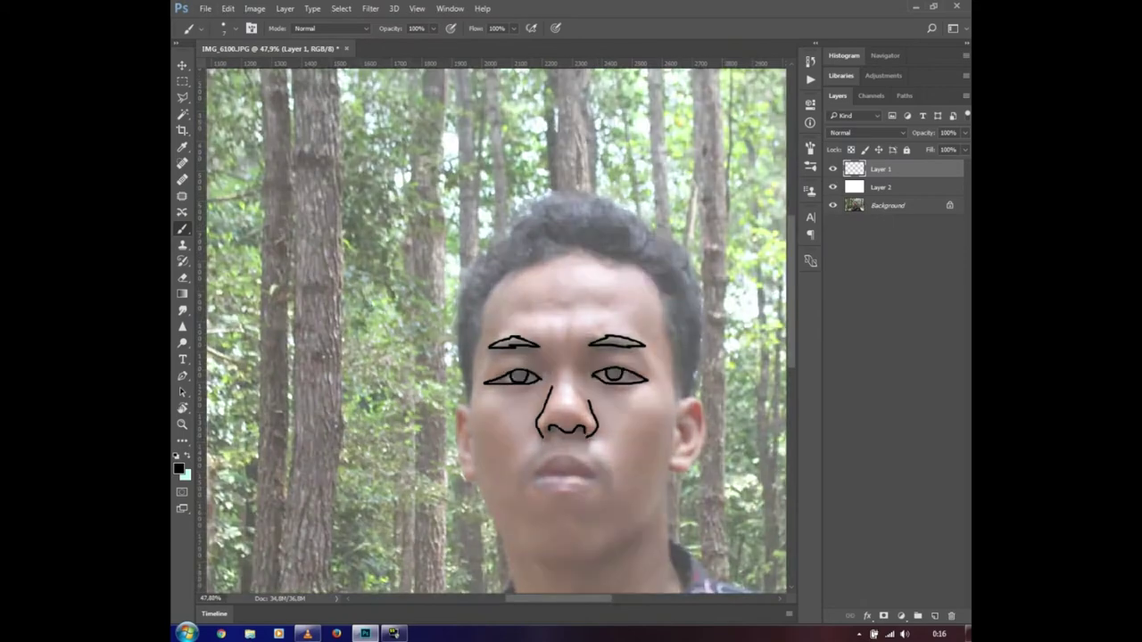
{"action": "left_click", "coordinate": [833, 187]}
Trace the outer contour of the lips on Layer 1
{"action": "scroll", "coordinate": [554, 375], "scroll_direction": "down", "scroll_amount": 2}
{"action": "scroll", "coordinate": [571, 368], "scroll_direction": "up", "scroll_amount": 9}
{"action": "scroll", "coordinate": [535, 357], "scroll_direction": "left", "scroll_amount": 3}
{"action": "mouse_move", "coordinate": [581, 382]}
{"action": "left_mouse_down"}
{"action": "mouse_move", "coordinate": [656, 337]}
{"action": "mouse_move", "coordinate": [754, 383]}
{"action": "mouse_move", "coordinate": [593, 409]}
{"action": "mouse_move", "coordinate": [578, 379]}
{"action": "left_mouse_up"}
Trace the outer edges and inner folds of both ears
{"action": "scroll", "coordinate": [496, 327], "scroll_direction": "left", "scroll_amount": 2}
{"action": "mouse_move", "coordinate": [509, 217]}
{"action": "left_mouse_down"}
{"action": "mouse_move", "coordinate": [472, 257]}
{"action": "mouse_move", "coordinate": [474, 322]}
{"action": "mouse_move", "coordinate": [495, 385]}
{"action": "mouse_move", "coordinate": [528, 391]}
{"action": "left_mouse_up"}
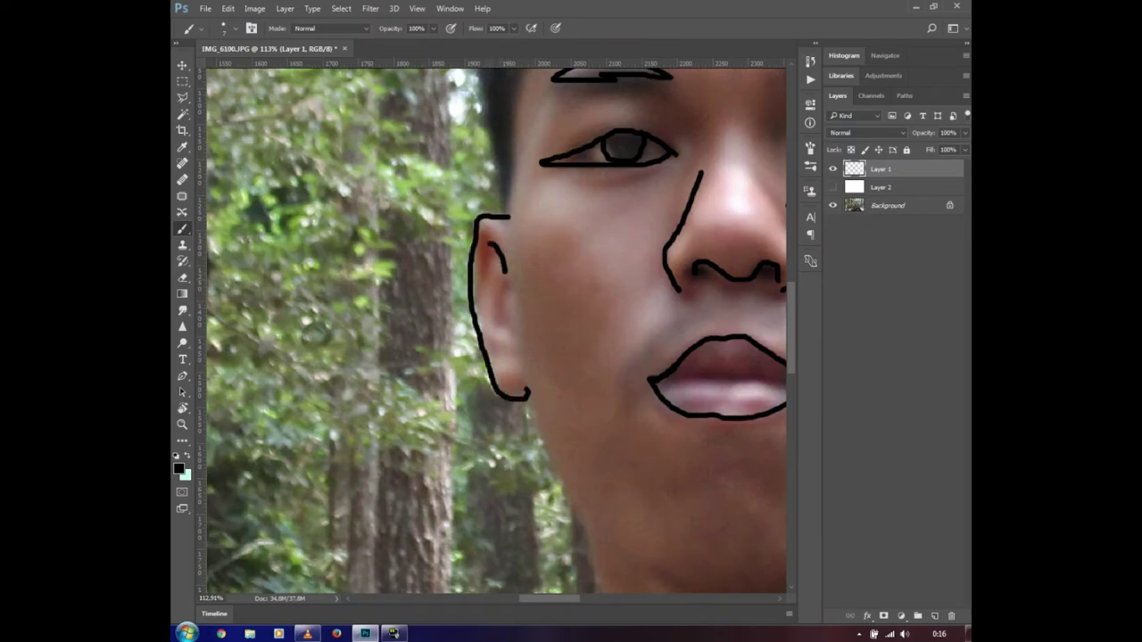
{"action": "scroll", "coordinate": [498, 330], "scroll_direction": "down", "scroll_amount": 4}
{"action": "scroll", "coordinate": [580, 294], "scroll_direction": "right", "scroll_amount": 3}
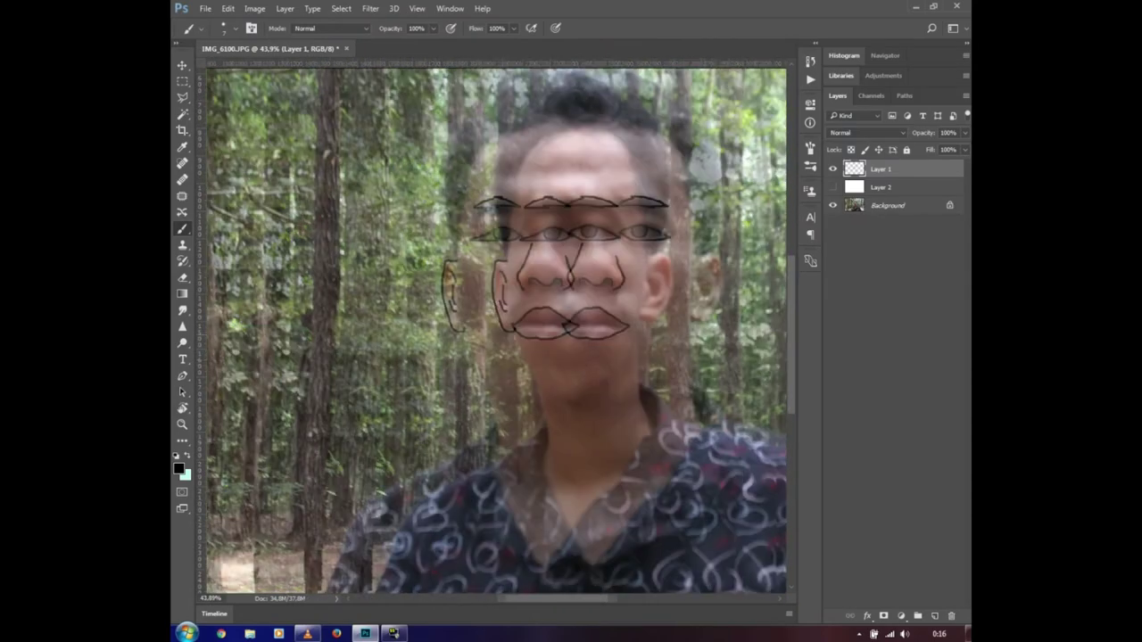
{"action": "scroll", "coordinate": [580, 294], "scroll_direction": "up", "scroll_amount": 3}
{"action": "scroll", "coordinate": [535, 268], "scroll_direction": "right", "scroll_amount": 1}
{"action": "mouse_move", "coordinate": [489, 211]}
{"action": "left_mouse_down"}
{"action": "mouse_move", "coordinate": [521, 211]}
{"action": "mouse_move", "coordinate": [532, 247]}
{"action": "mouse_move", "coordinate": [526, 296]}
{"action": "mouse_move", "coordinate": [496, 343]}
{"action": "left_mouse_up"}
{"action": "mouse_move", "coordinate": [492, 253]}
{"action": "left_mouse_down"}
{"action": "mouse_move", "coordinate": [519, 255]}
{"action": "mouse_move", "coordinate": [503, 302]}
{"action": "mouse_move", "coordinate": [517, 303]}
{"action": "mouse_move", "coordinate": [490, 269]}
{"action": "mouse_move", "coordinate": [510, 318]}
{"action": "left_mouse_up"}
Trace the jawline and chin as one curve starting from the earlobe on the right side of the face
{"action": "scroll", "coordinate": [468, 351], "scroll_direction": "down", "scroll_amount": 5}
{"action": "left_click_drag", "start_coordinate": [468, 350], "coordinate": [602, 430]}
{"action": "left_click_drag", "start_coordinate": [506, 508], "coordinate": [506, 422]}
{"action": "scroll", "coordinate": [506, 422], "scroll_direction": "up", "scroll_amount": 7}
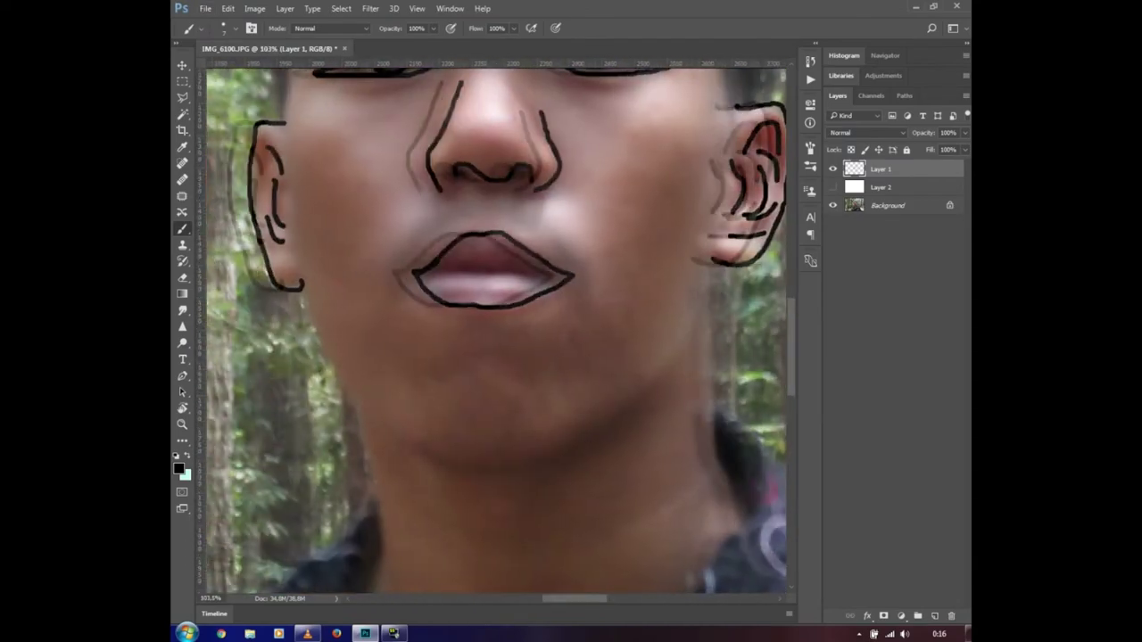
{"action": "mouse_move", "coordinate": [712, 255]}
{"action": "left_mouse_down"}
{"action": "mouse_move", "coordinate": [680, 340]}
{"action": "mouse_move", "coordinate": [625, 400]}
{"action": "mouse_move", "coordinate": [513, 449]}
{"action": "mouse_move", "coordinate": [417, 445]}
{"action": "mouse_move", "coordinate": [339, 373]}
{"action": "left_mouse_up"}
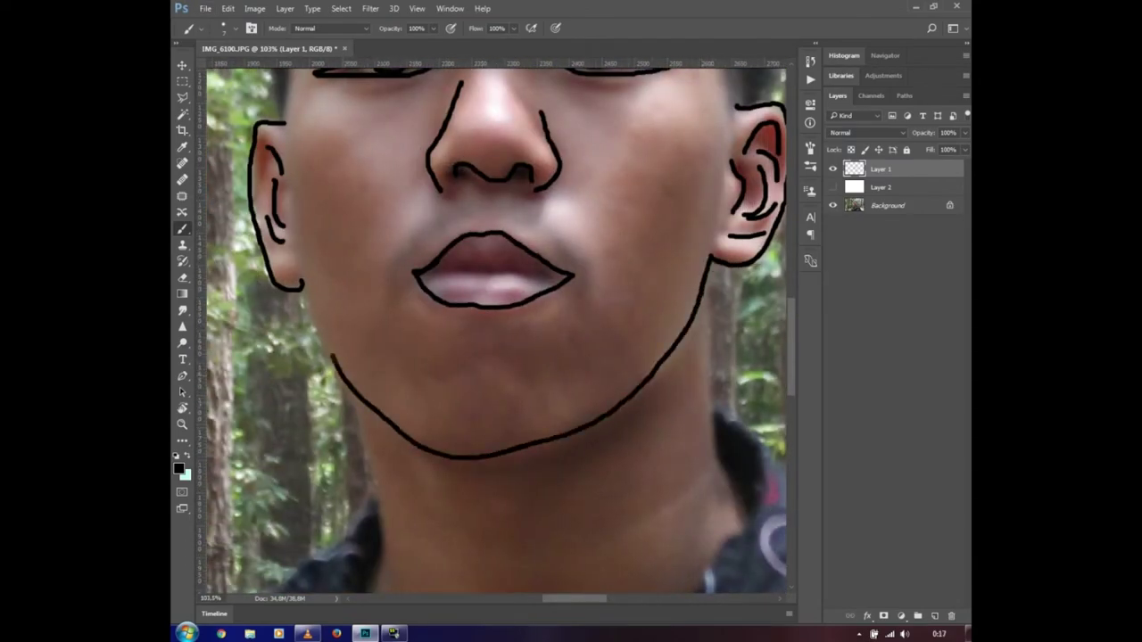
Trace the hairline around the forehead and down the temples to the ears
{"action": "scroll", "coordinate": [474, 212], "scroll_direction": "down", "scroll_amount": 3}
{"action": "scroll", "coordinate": [568, 253], "scroll_direction": "up", "scroll_amount": 4}
{"action": "mouse_move", "coordinate": [538, 464]}
{"action": "left_mouse_down"}
{"action": "mouse_move", "coordinate": [541, 343]}
{"action": "mouse_move", "coordinate": [506, 198]}
{"action": "mouse_move", "coordinate": [452, 167]}
{"action": "mouse_move", "coordinate": [467, 143]}
{"action": "mouse_move", "coordinate": [572, 169]}
{"action": "mouse_move", "coordinate": [389, 198]}
{"action": "mouse_move", "coordinate": [345, 321]}
{"action": "mouse_move", "coordinate": [328, 439]}
{"action": "left_mouse_up"}
{"action": "scroll", "coordinate": [451, 167], "scroll_direction": "up", "scroll_amount": 2}
{"action": "scroll", "coordinate": [457, 166], "scroll_direction": "left", "scroll_amount": 4}
{"action": "scroll", "coordinate": [572, 169], "scroll_direction": "left", "scroll_amount": 3}
{"action": "scroll", "coordinate": [526, 398], "scroll_direction": "down", "scroll_amount": 3}
{"action": "scroll", "coordinate": [644, 390], "scroll_direction": "up", "scroll_amount": 4}
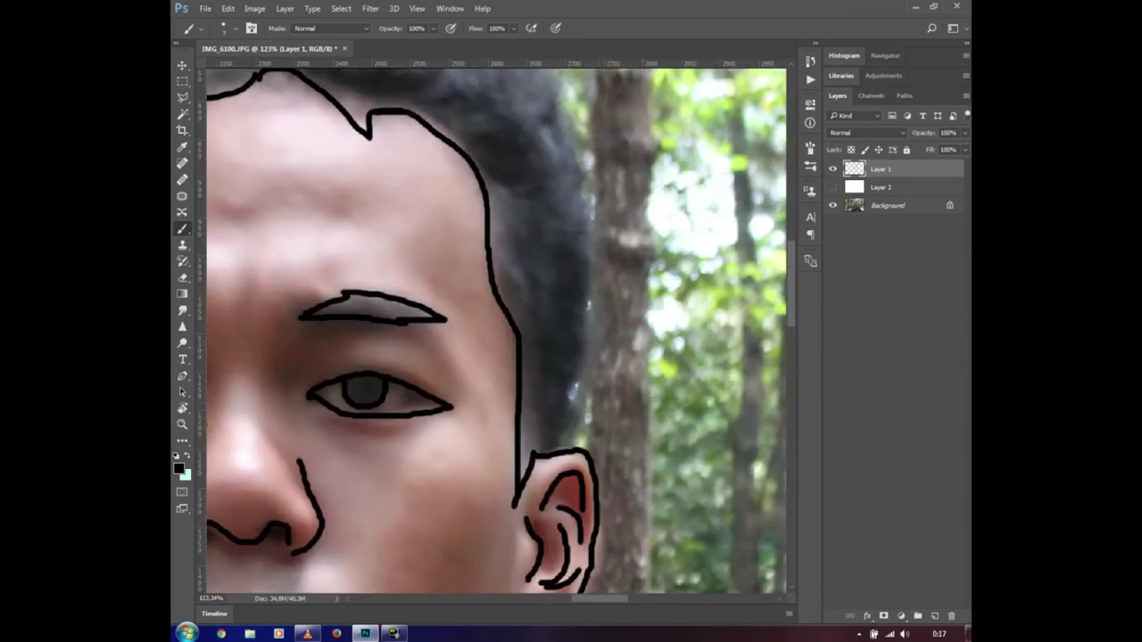
Trace the outer contour of the hair from ear to ear and preview the head's line art over the white layer
{"action": "scroll", "coordinate": [493, 330], "scroll_direction": "left", "scroll_amount": 2}
{"action": "mouse_move", "coordinate": [625, 452]}
{"action": "left_mouse_down"}
{"action": "mouse_move", "coordinate": [639, 386]}
{"action": "mouse_move", "coordinate": [644, 165]}
{"action": "left_mouse_up"}
{"action": "scroll", "coordinate": [493, 330], "scroll_direction": "up", "scroll_amount": 2}
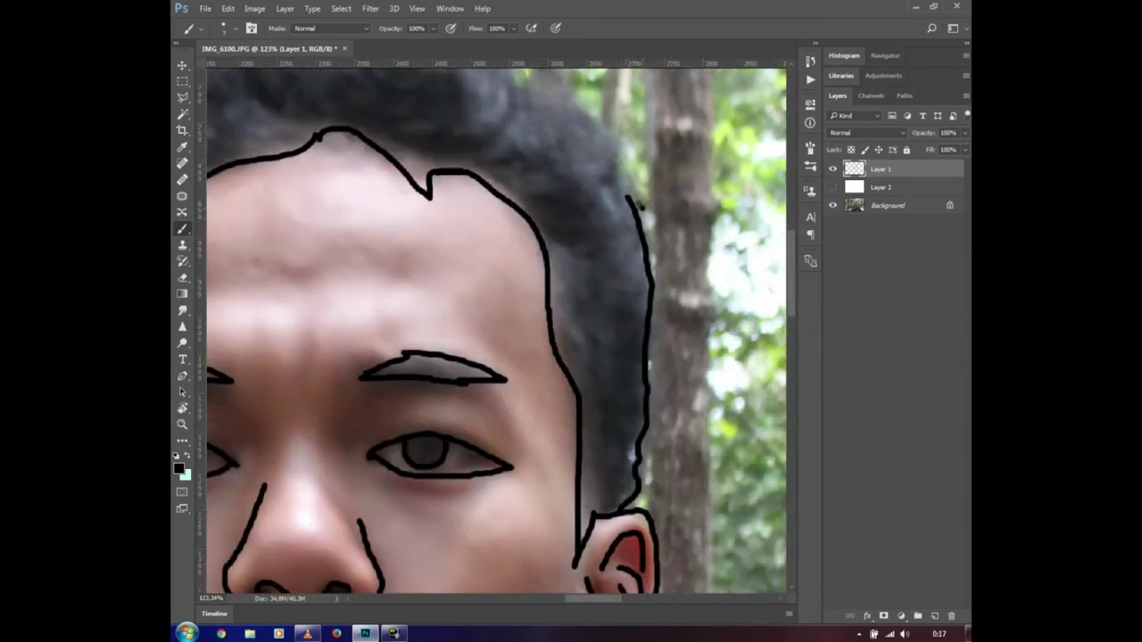
{"action": "scroll", "coordinate": [494, 331], "scroll_direction": "up", "scroll_amount": 5}
{"action": "left_click_drag", "start_coordinate": [447, 168], "coordinate": [623, 285]}
{"action": "scroll", "coordinate": [494, 330], "scroll_direction": "left", "scroll_amount": 2}
{"action": "scroll", "coordinate": [468, 201], "scroll_direction": "up", "scroll_amount": 4}
{"action": "mouse_move", "coordinate": [453, 204]}
{"action": "left_mouse_down"}
{"action": "mouse_move", "coordinate": [525, 205]}
{"action": "mouse_move", "coordinate": [637, 252]}
{"action": "left_mouse_up"}
{"action": "scroll", "coordinate": [637, 252], "scroll_direction": "left", "scroll_amount": 3}
{"action": "mouse_move", "coordinate": [335, 368]}
{"action": "left_mouse_down"}
{"action": "mouse_move", "coordinate": [408, 316]}
{"action": "mouse_move", "coordinate": [513, 207]}
{"action": "left_mouse_up"}
{"action": "scroll", "coordinate": [513, 207], "scroll_direction": "left", "scroll_amount": 1}
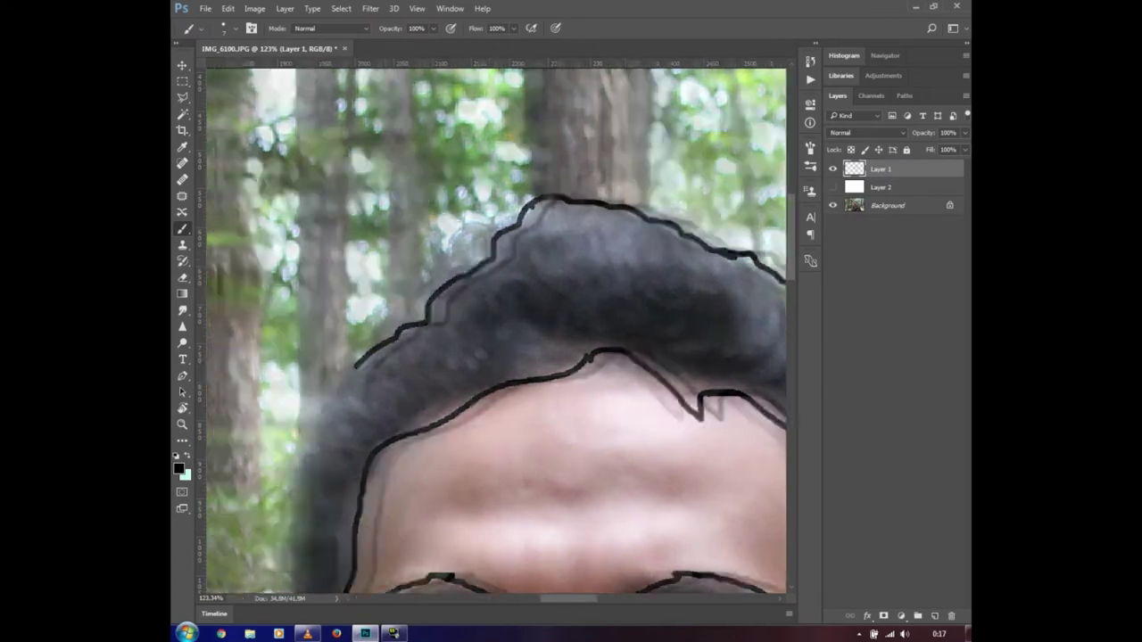
{"action": "scroll", "coordinate": [493, 330], "scroll_direction": "down", "scroll_amount": 3}
{"action": "scroll", "coordinate": [493, 330], "scroll_direction": "left", "scroll_amount": 2}
{"action": "mouse_move", "coordinate": [503, 501]}
{"action": "left_mouse_down"}
{"action": "mouse_move", "coordinate": [473, 202]}
{"action": "mouse_move", "coordinate": [540, 116]}
{"action": "left_mouse_up"}
{"action": "scroll", "coordinate": [496, 330], "scroll_direction": "down", "scroll_amount": 8}
{"action": "left_click", "coordinate": [832, 186]}
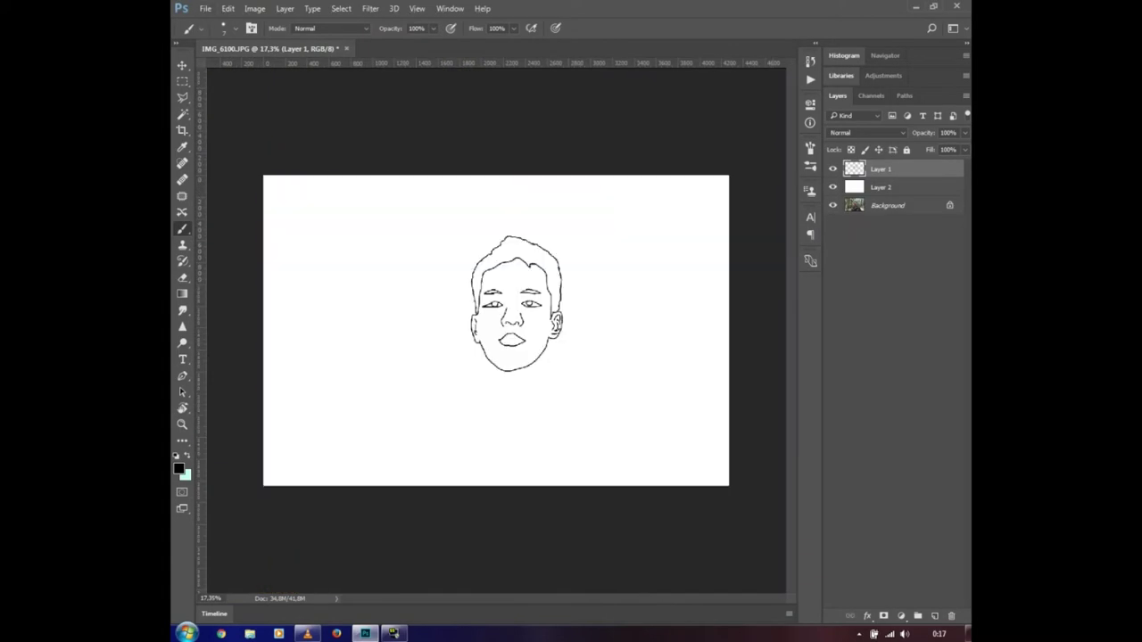
{"action": "left_click", "coordinate": [832, 187]}
Draw the parting line between the lips and trace both sides of the neck down to the shirt's V-shaped neckline
{"action": "scroll", "coordinate": [530, 389], "scroll_direction": "up", "scroll_amount": 9}
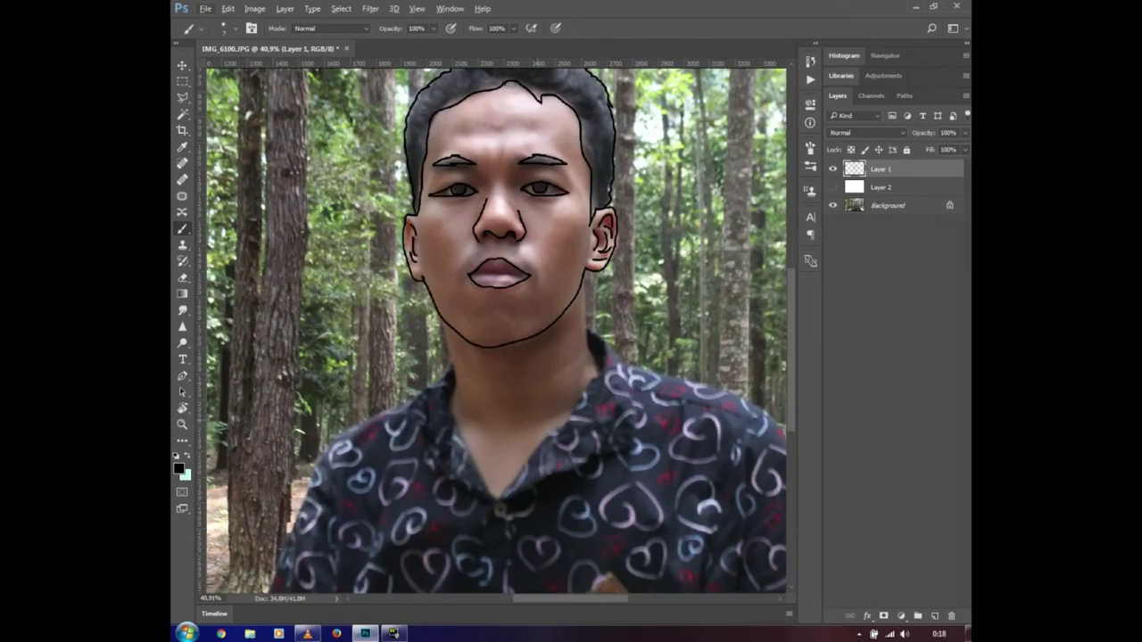
{"action": "scroll", "coordinate": [486, 294], "scroll_direction": "up", "scroll_amount": 4}
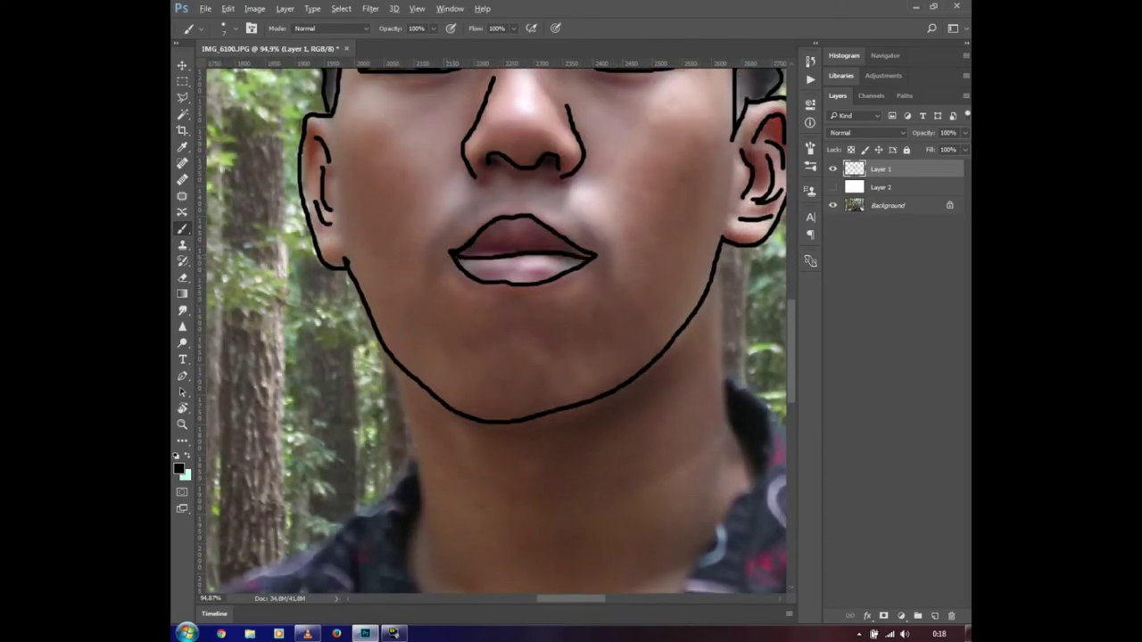
{"action": "scroll", "coordinate": [496, 330], "scroll_direction": "down", "scroll_amount": 1}
{"action": "mouse_move", "coordinate": [723, 183]}
{"action": "left_mouse_down"}
{"action": "mouse_move", "coordinate": [726, 357]}
{"action": "mouse_move", "coordinate": [757, 411]}
{"action": "left_mouse_up"}
{"action": "scroll", "coordinate": [757, 410], "scroll_direction": "down", "scroll_amount": 3}
{"action": "scroll", "coordinate": [496, 330], "scroll_direction": "left", "scroll_amount": 2}
{"action": "mouse_move", "coordinate": [516, 123]}
{"action": "left_mouse_down"}
{"action": "mouse_move", "coordinate": [547, 225]}
{"action": "mouse_move", "coordinate": [548, 359]}
{"action": "mouse_move", "coordinate": [647, 543]}
{"action": "mouse_move", "coordinate": [759, 409]}
{"action": "left_mouse_up"}
{"action": "scroll", "coordinate": [758, 409], "scroll_direction": "right", "scroll_amount": 5}
{"action": "mouse_move", "coordinate": [667, 247]}
{"action": "left_mouse_down"}
{"action": "mouse_move", "coordinate": [589, 362]}
{"action": "mouse_move", "coordinate": [536, 410]}
{"action": "left_mouse_up"}
Outline the outer edges of both shirt collar flaps and the inner collar fold beside the neck
{"action": "scroll", "coordinate": [536, 411], "scroll_direction": "left", "scroll_amount": 10}
{"action": "mouse_move", "coordinate": [635, 213]}
{"action": "left_mouse_down"}
{"action": "mouse_move", "coordinate": [608, 256]}
{"action": "mouse_move", "coordinate": [518, 341]}
{"action": "mouse_move", "coordinate": [582, 427]}
{"action": "mouse_move", "coordinate": [682, 525]}
{"action": "mouse_move", "coordinate": [728, 540]}
{"action": "left_mouse_up"}
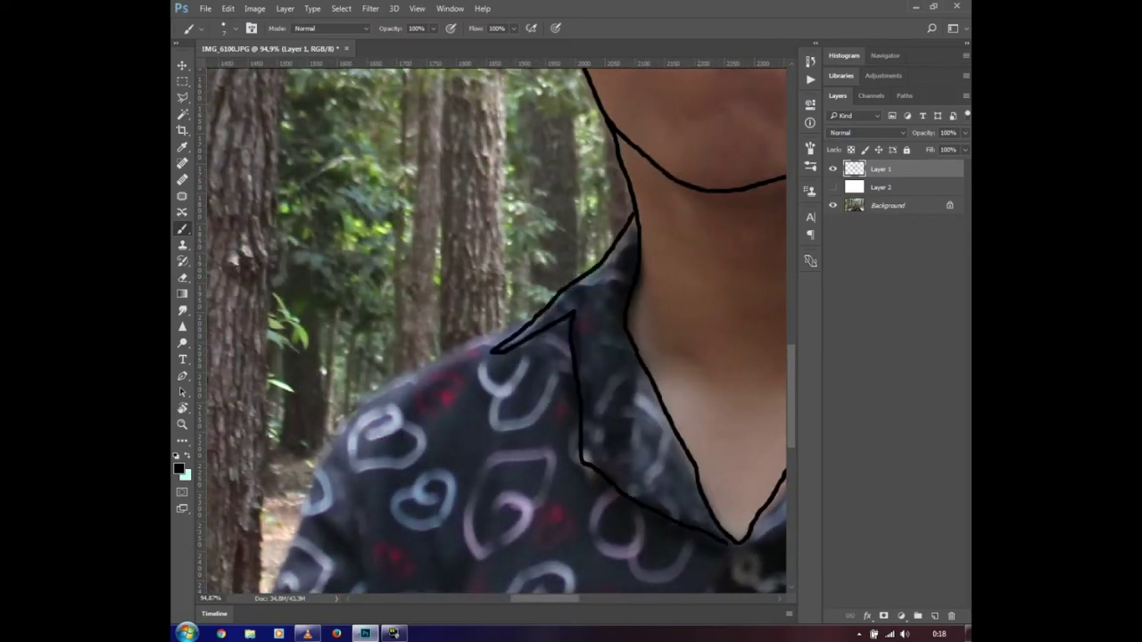
{"action": "scroll", "coordinate": [568, 368], "scroll_direction": "down", "scroll_amount": 10}
{"action": "scroll", "coordinate": [730, 385], "scroll_direction": "up", "scroll_amount": 8}
{"action": "scroll", "coordinate": [571, 357], "scroll_direction": "left", "scroll_amount": 3}
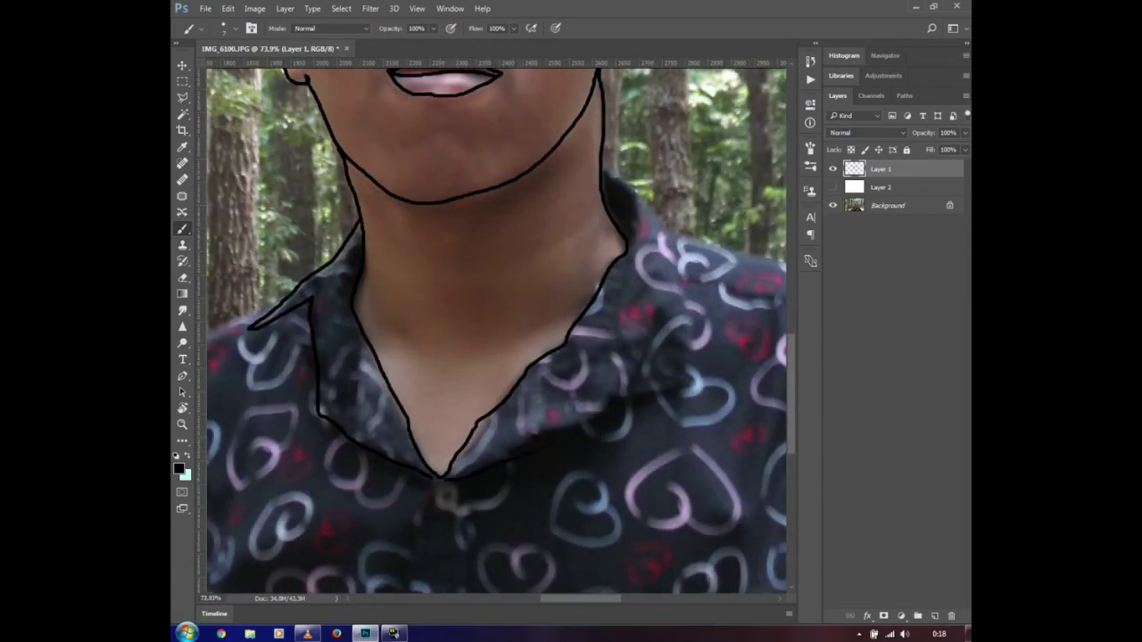
{"action": "mouse_move", "coordinate": [656, 394]}
{"action": "left_mouse_down"}
{"action": "mouse_move", "coordinate": [694, 323]}
{"action": "mouse_move", "coordinate": [667, 230]}
{"action": "mouse_move", "coordinate": [614, 177]}
{"action": "left_mouse_up"}
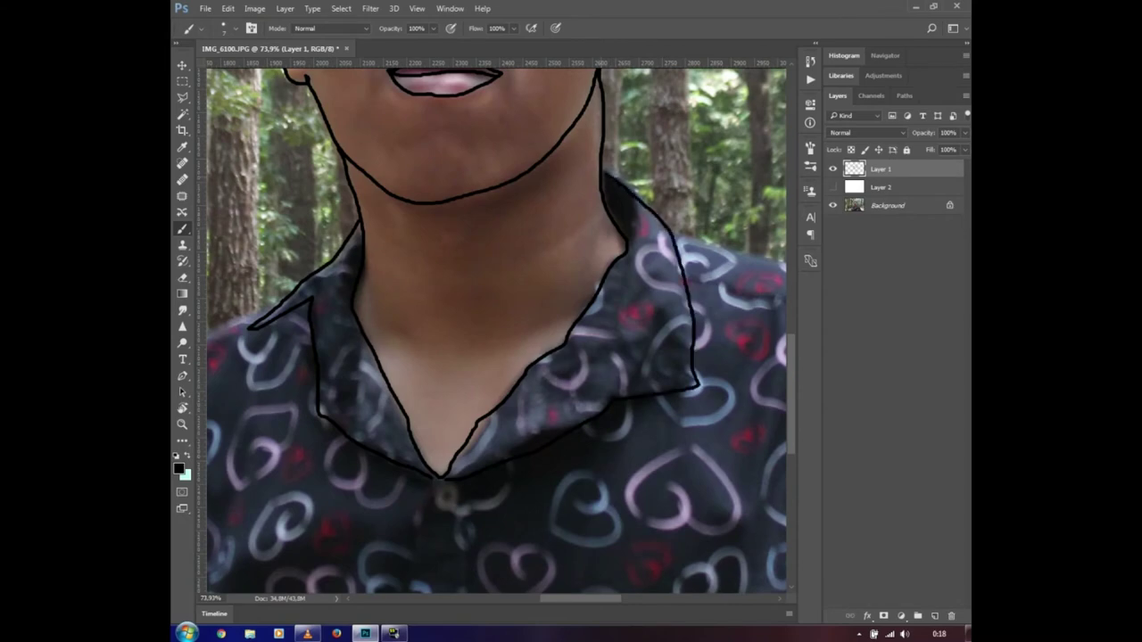
{"action": "left_click_drag", "start_coordinate": [635, 226], "coordinate": [612, 314]}
Trace the shoulder edge and yoke seam on the right side of the image and add fold lines on the collar
{"action": "scroll", "coordinate": [612, 314], "scroll_direction": "right", "scroll_amount": 5}
{"action": "mouse_move", "coordinate": [446, 282]}
{"action": "left_mouse_down"}
{"action": "mouse_move", "coordinate": [659, 337]}
{"action": "mouse_move", "coordinate": [703, 334]}
{"action": "mouse_move", "coordinate": [582, 270]}
{"action": "mouse_move", "coordinate": [430, 234]}
{"action": "left_mouse_up"}
{"action": "scroll", "coordinate": [496, 327], "scroll_direction": "down", "scroll_amount": 4}
{"action": "scroll", "coordinate": [496, 327], "scroll_direction": "right", "scroll_amount": 1}
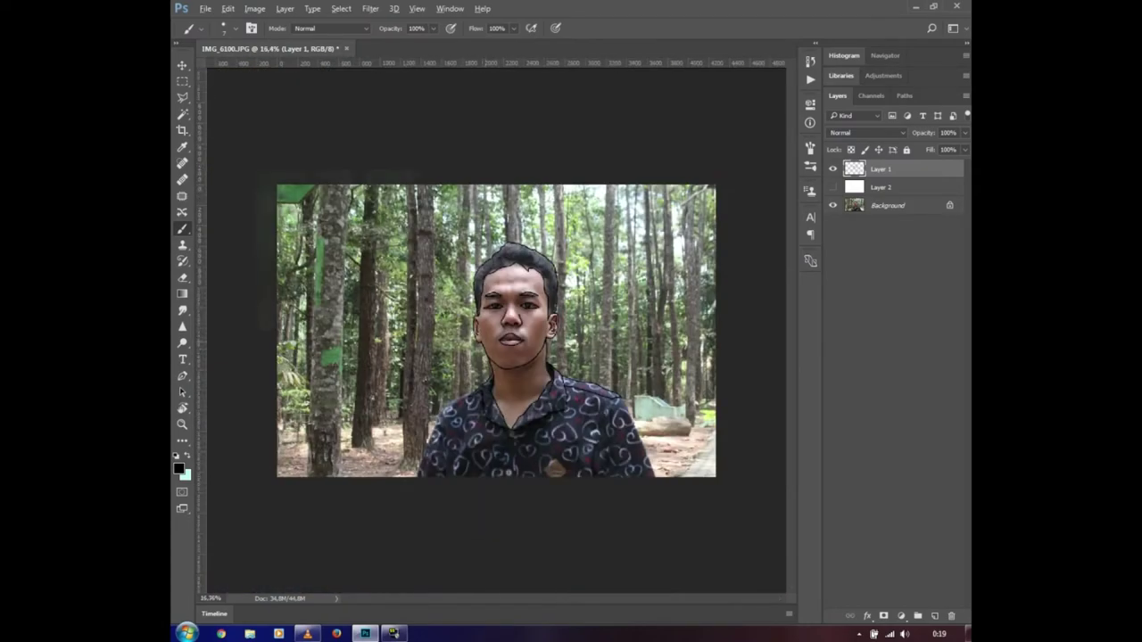
{"action": "left_click_drag", "start_coordinate": [558, 450], "coordinate": [568, 369]}
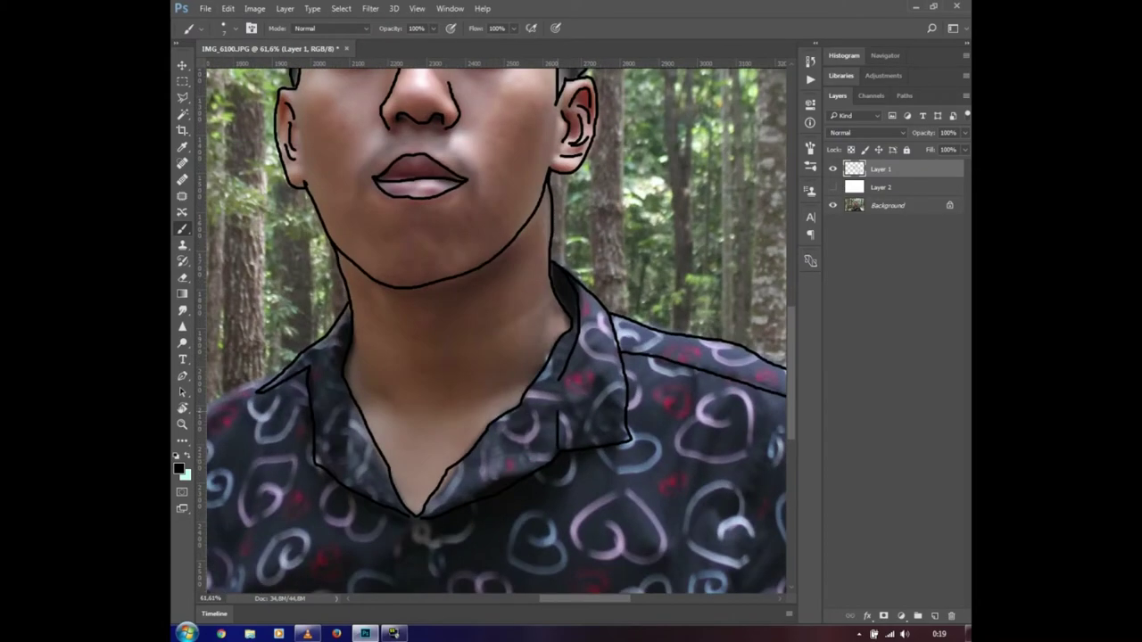
{"action": "left_click_drag", "start_coordinate": [575, 379], "coordinate": [611, 430]}
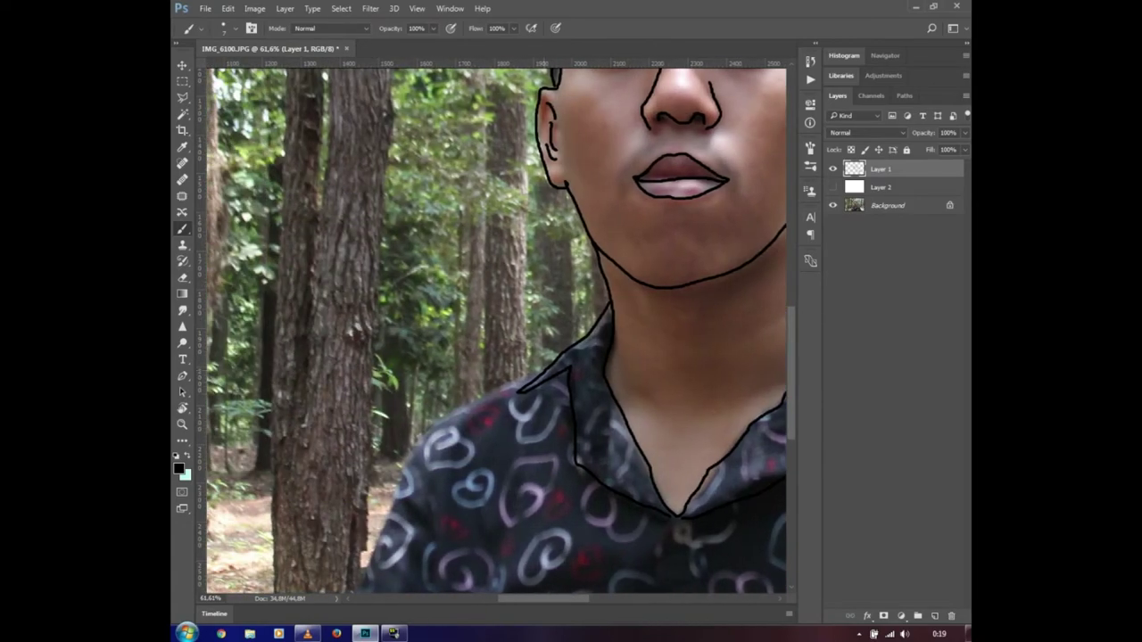
Trace the shoulder and outer sleeve on the left side of the image, from the collar to the photo's lower edge
{"action": "left_click_drag", "start_coordinate": [543, 373], "coordinate": [432, 427]}
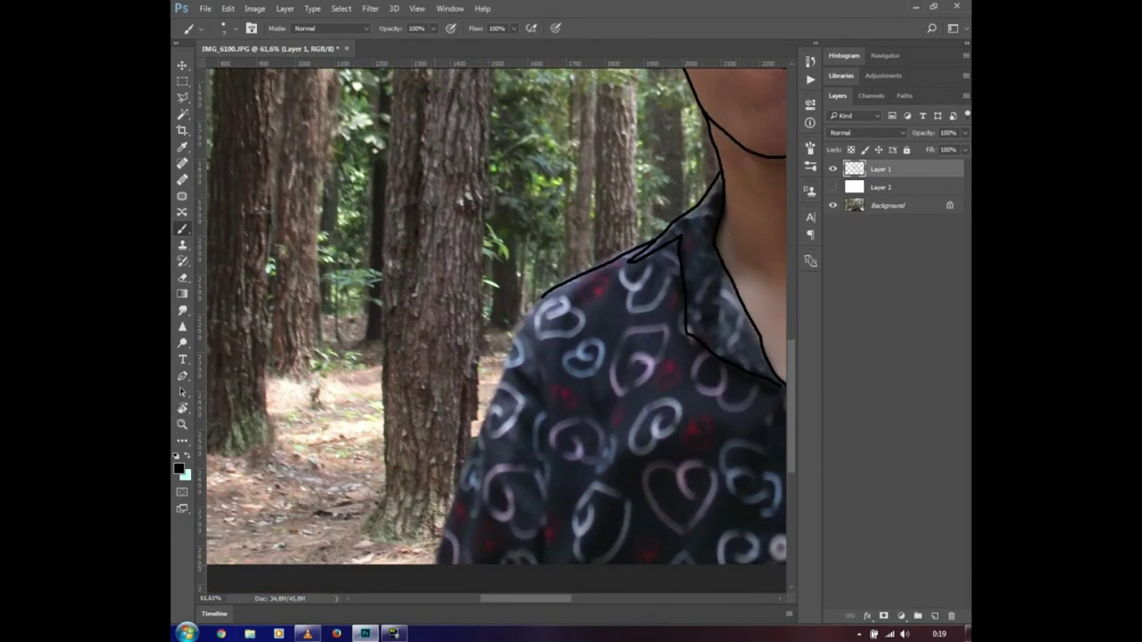
{"action": "mouse_move", "coordinate": [442, 562]}
{"action": "left_mouse_down"}
{"action": "mouse_move", "coordinate": [499, 371]}
{"action": "mouse_move", "coordinate": [532, 307]}
{"action": "left_mouse_up"}
{"action": "left_click_drag", "start_coordinate": [531, 307], "coordinate": [552, 294]}
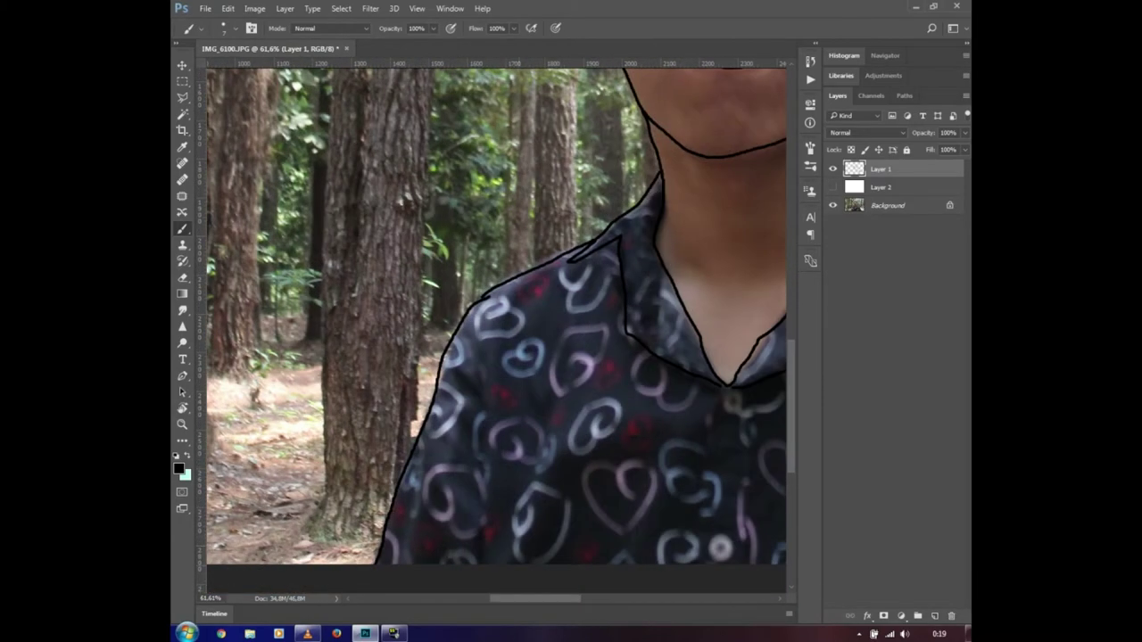
Draw fold lines on the left sleeve and trace the shirt's front placket edge with its two buttons
{"action": "left_click_drag", "start_coordinate": [538, 468], "coordinate": [516, 562]}
{"action": "left_click_drag", "start_coordinate": [523, 439], "coordinate": [524, 531]}
{"action": "mouse_move", "coordinate": [618, 377]}
{"action": "left_mouse_down"}
{"action": "mouse_move", "coordinate": [594, 553]}
{"action": "mouse_move", "coordinate": [612, 536]}
{"action": "left_mouse_up"}
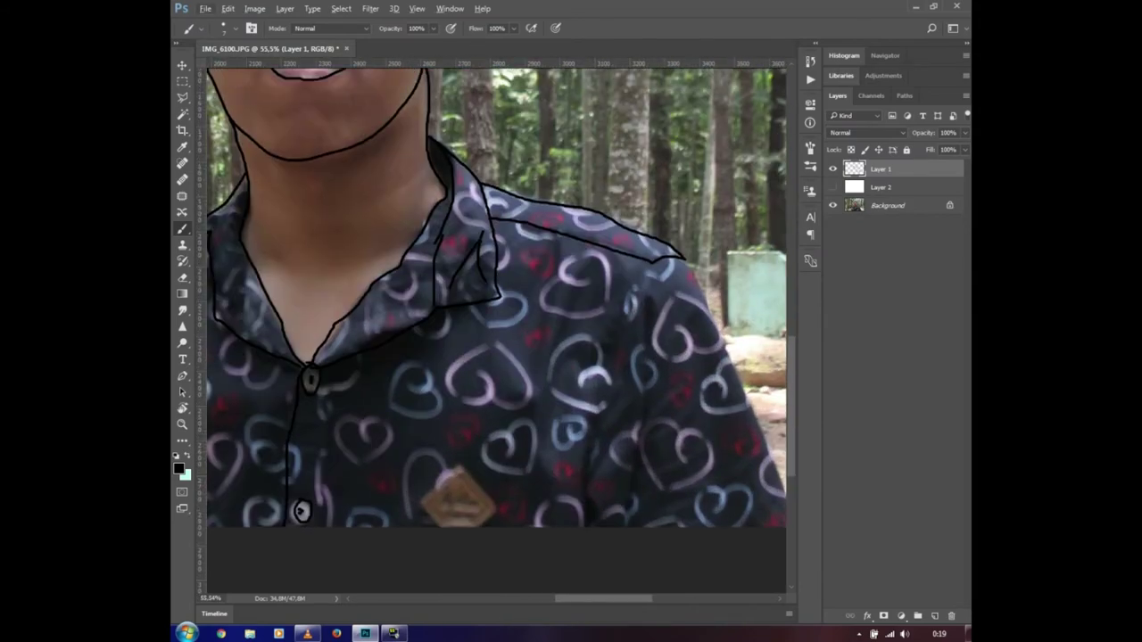
Trace the armhole seam, an inner sleeve fold and the outer sleeve edge on the right side of the image
{"action": "mouse_move", "coordinate": [654, 260]}
{"action": "left_mouse_down"}
{"action": "mouse_move", "coordinate": [614, 327]}
{"action": "mouse_move", "coordinate": [584, 508]}
{"action": "left_mouse_up"}
{"action": "mouse_move", "coordinate": [645, 299]}
{"action": "left_mouse_down"}
{"action": "mouse_move", "coordinate": [634, 438]}
{"action": "mouse_move", "coordinate": [613, 506]}
{"action": "left_mouse_up"}
{"action": "scroll", "coordinate": [613, 506], "scroll_direction": "right", "scroll_amount": 1}
{"action": "left_click_drag", "start_coordinate": [644, 257], "coordinate": [762, 528]}
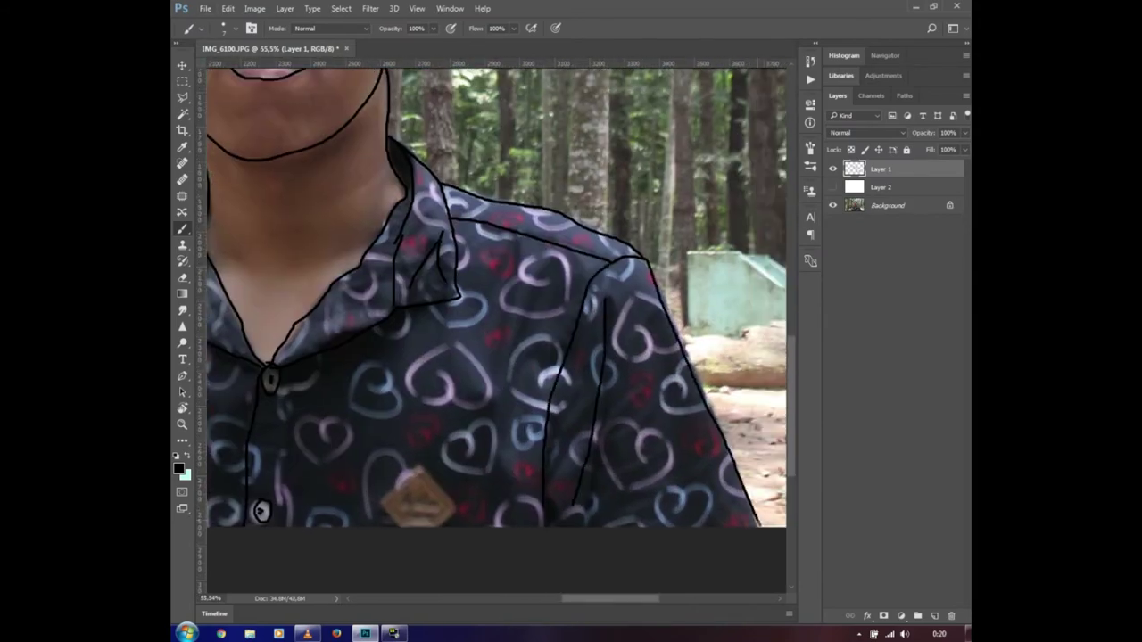
Trace the diamond-shaped chest patch with its inner emblem, and show white Layer 2 to check the line art
{"action": "scroll", "coordinate": [496, 294], "scroll_direction": "left", "scroll_amount": 5}
{"action": "mouse_move", "coordinate": [529, 486]}
{"action": "left_mouse_down"}
{"action": "mouse_move", "coordinate": [515, 533]}
{"action": "mouse_move", "coordinate": [556, 536]}
{"action": "mouse_move", "coordinate": [575, 520]}
{"action": "mouse_move", "coordinate": [547, 476]}
{"action": "mouse_move", "coordinate": [520, 513]}
{"action": "mouse_move", "coordinate": [552, 527]}
{"action": "mouse_move", "coordinate": [546, 485]}
{"action": "left_mouse_up"}
{"action": "mouse_move", "coordinate": [539, 497]}
{"action": "left_mouse_down"}
{"action": "mouse_move", "coordinate": [531, 516]}
{"action": "mouse_move", "coordinate": [541, 493]}
{"action": "left_mouse_up"}
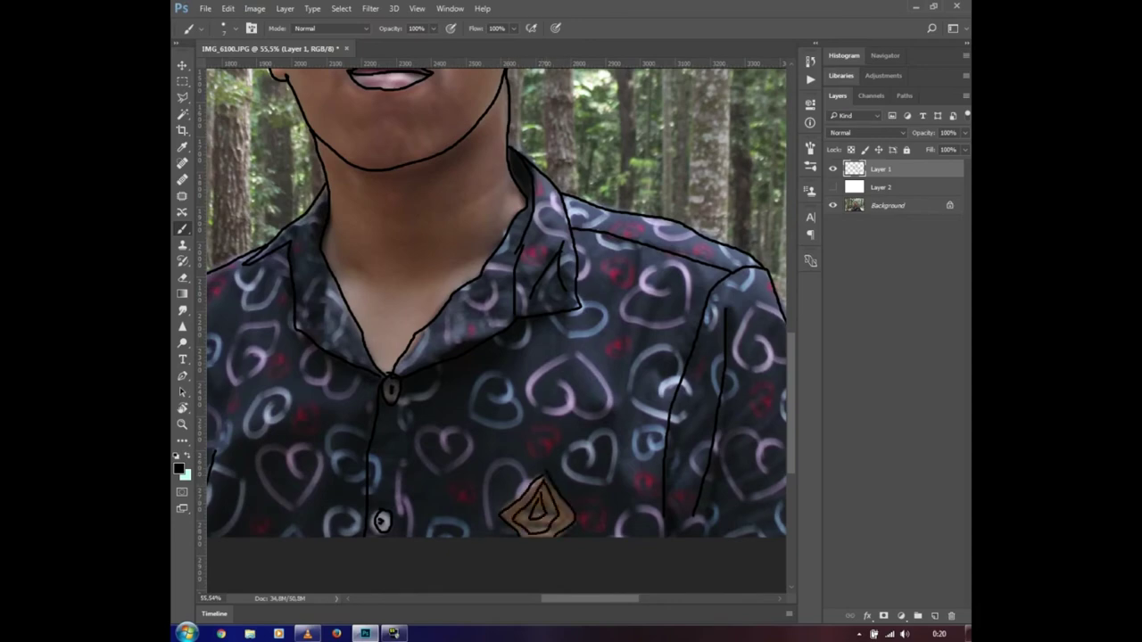
{"action": "left_click", "coordinate": [832, 188]}
{"action": "scroll", "coordinate": [491, 377], "scroll_direction": "down", "scroll_amount": 8}
{"action": "scroll", "coordinate": [473, 416], "scroll_direction": "up", "scroll_amount": 4}
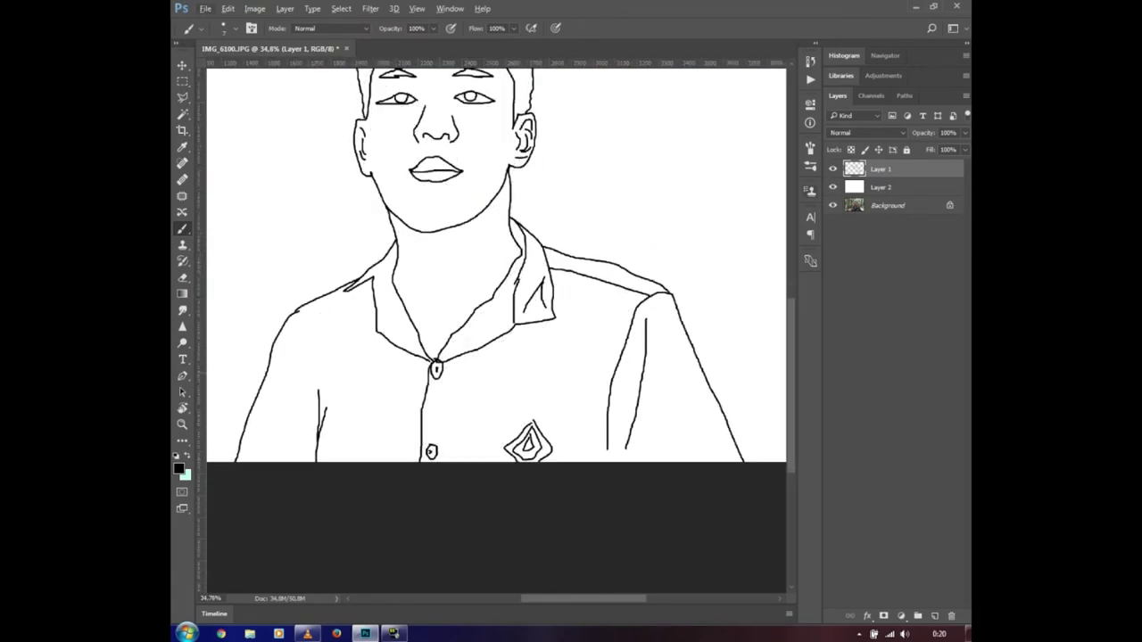
{"action": "scroll", "coordinate": [366, 340], "scroll_direction": "down", "scroll_amount": 2}
Hide Layer 2 and trace the second vertical edge of the button placket down to the photo's lower edge
{"action": "left_click", "coordinate": [833, 187]}
{"action": "scroll", "coordinate": [436, 384], "scroll_direction": "up", "scroll_amount": 6}
{"action": "scroll", "coordinate": [436, 385], "scroll_direction": "left", "scroll_amount": 5}
{"action": "left_click_drag", "start_coordinate": [548, 350], "coordinate": [540, 487]}
Try to trace the shirt's heart motifs around the chest patch, and undo those strokes with Layer 2 shown
{"action": "mouse_move", "coordinate": [652, 416]}
{"action": "left_mouse_down"}
{"action": "mouse_move", "coordinate": [620, 446]}
{"action": "mouse_move", "coordinate": [621, 473]}
{"action": "left_mouse_up"}
{"action": "mouse_move", "coordinate": [698, 344]}
{"action": "left_mouse_down"}
{"action": "mouse_move", "coordinate": [691, 323]}
{"action": "mouse_move", "coordinate": [707, 368]}
{"action": "left_mouse_up"}
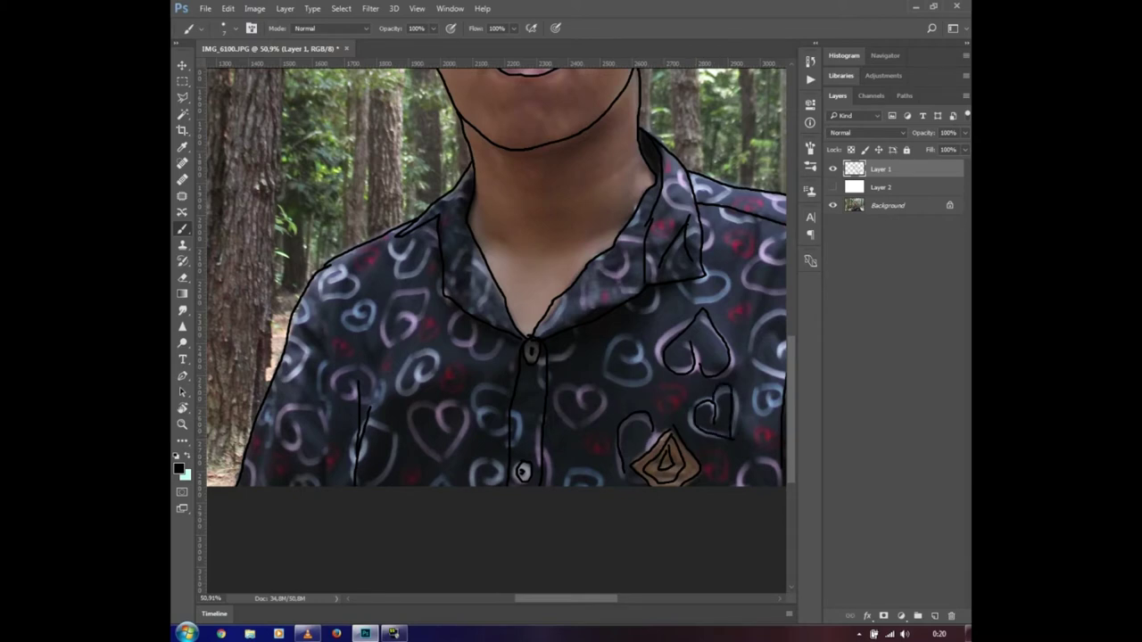
{"action": "left_click", "coordinate": [832, 187]}
{"action": "key", "text": "ctrl+alt+z"}
{"action": "key", "text": "ctrl+alt+z"}
{"action": "key", "text": "ctrl+alt+z"}
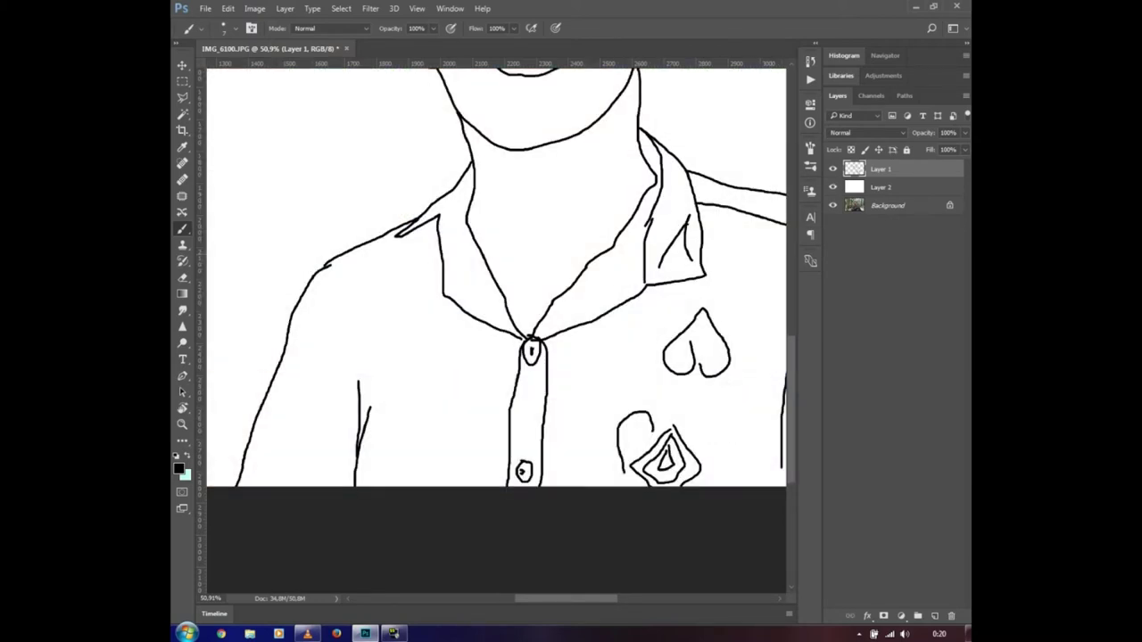
{"action": "scroll", "coordinate": [582, 352], "scroll_direction": "down", "scroll_amount": 4}
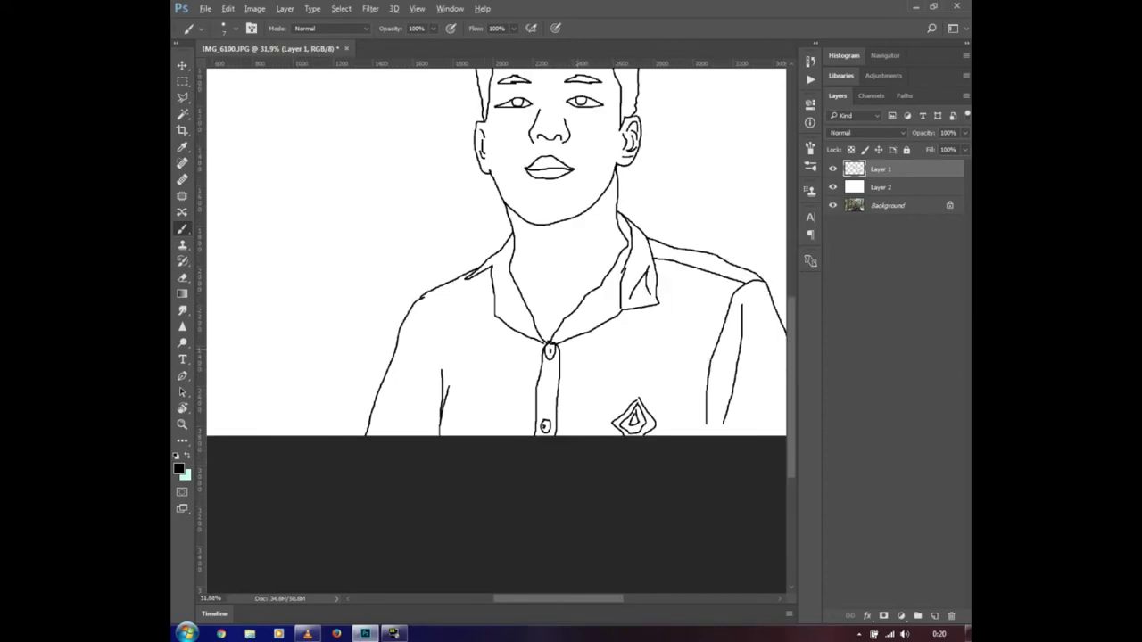
Hide Layer 2, add fold lines inside both collar flaps, and show Layer 2 again to check the whole drawing
{"action": "left_click", "coordinate": [832, 187]}
{"action": "scroll", "coordinate": [514, 317], "scroll_direction": "up", "scroll_amount": 2}
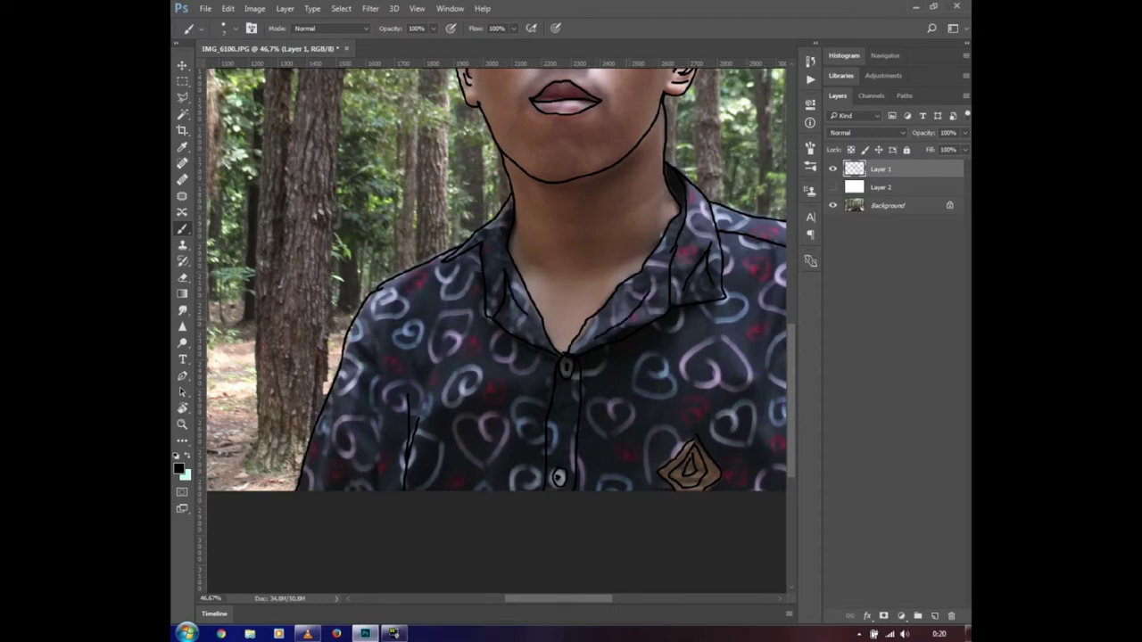
{"action": "left_click", "coordinate": [833, 186]}
{"action": "scroll", "coordinate": [714, 304], "scroll_direction": "down", "scroll_amount": 2}
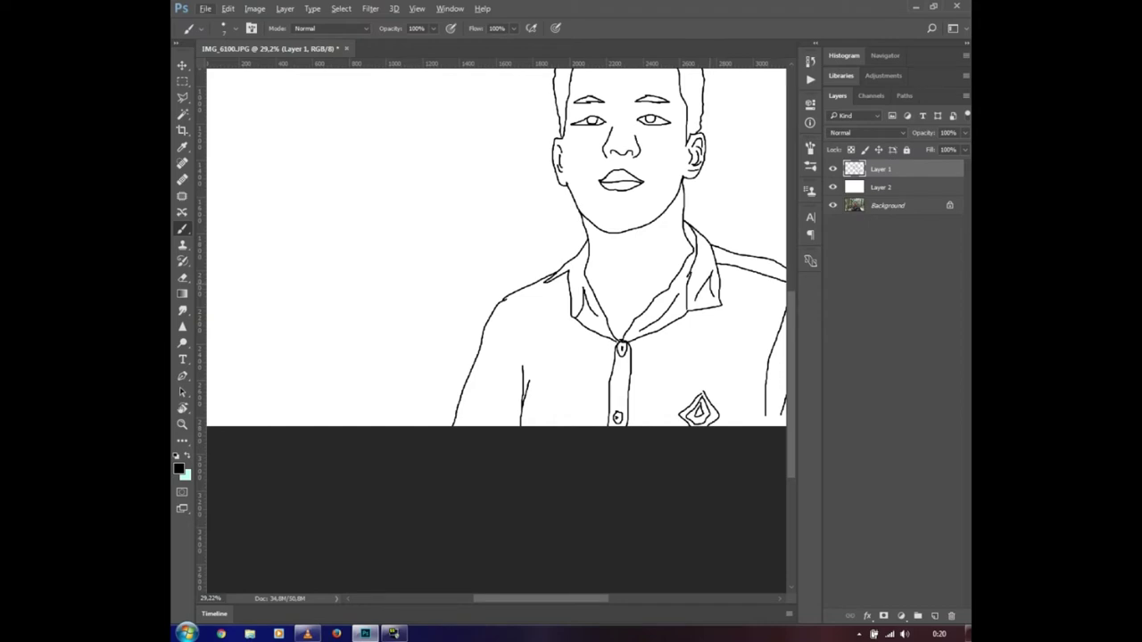
{"action": "scroll", "coordinate": [497, 330], "scroll_direction": "down", "scroll_amount": 2}
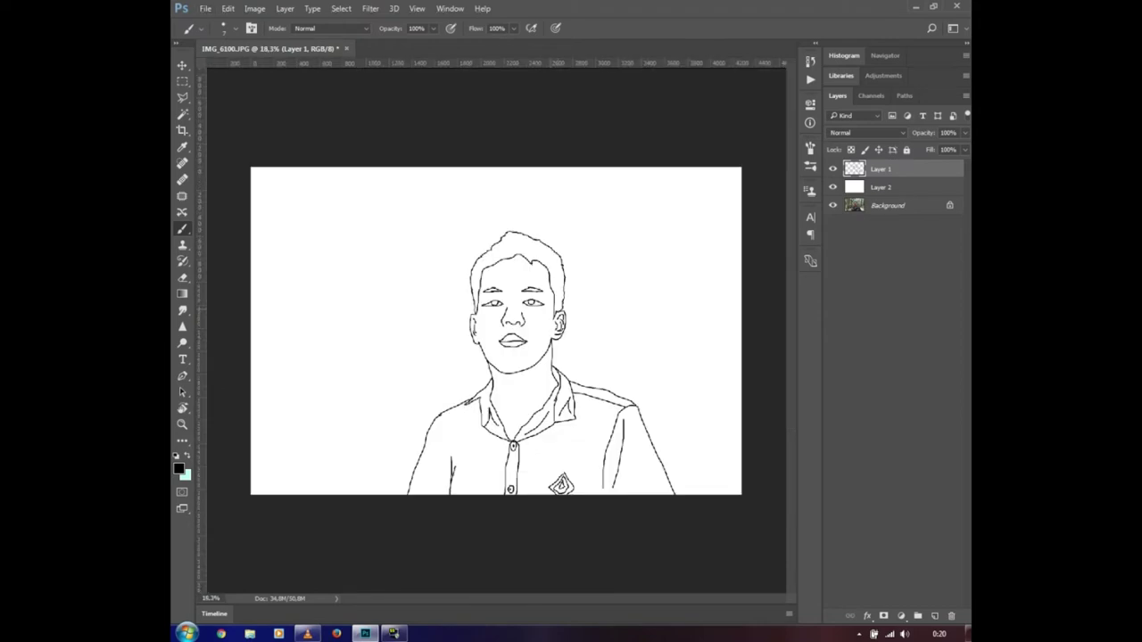
Try a hair strand above the forehead with Layer 2 active, undo it, and compare with the photo beneath
{"action": "left_click", "coordinate": [182, 66]}
{"action": "left_click", "coordinate": [882, 187]}
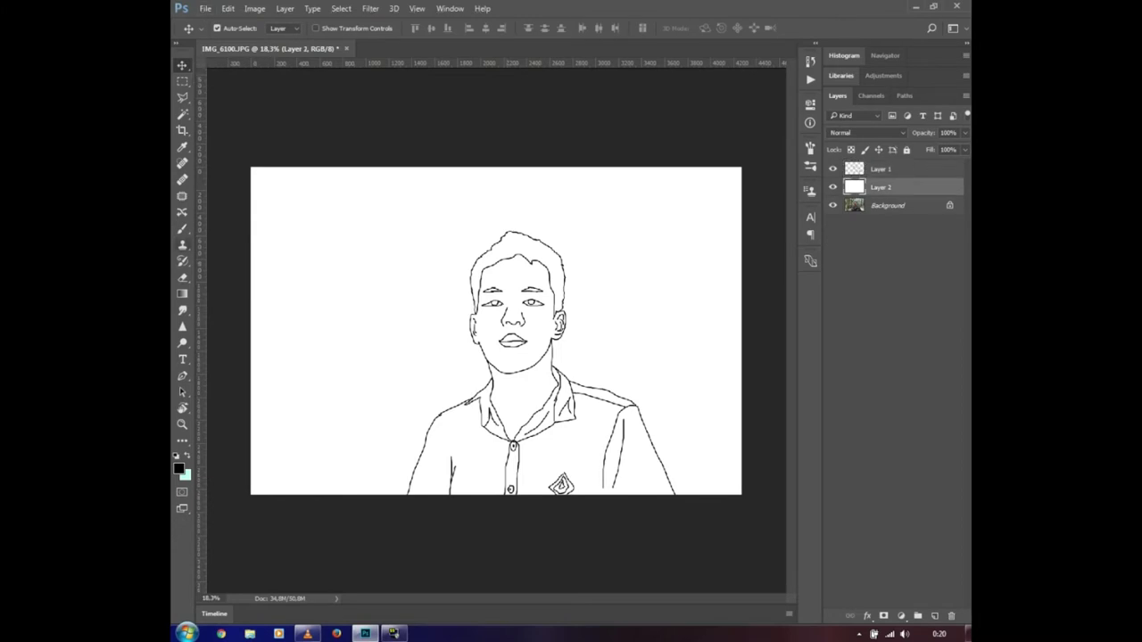
{"action": "key", "text": "b"}
{"action": "scroll", "coordinate": [536, 264], "scroll_direction": "up", "scroll_amount": 5}
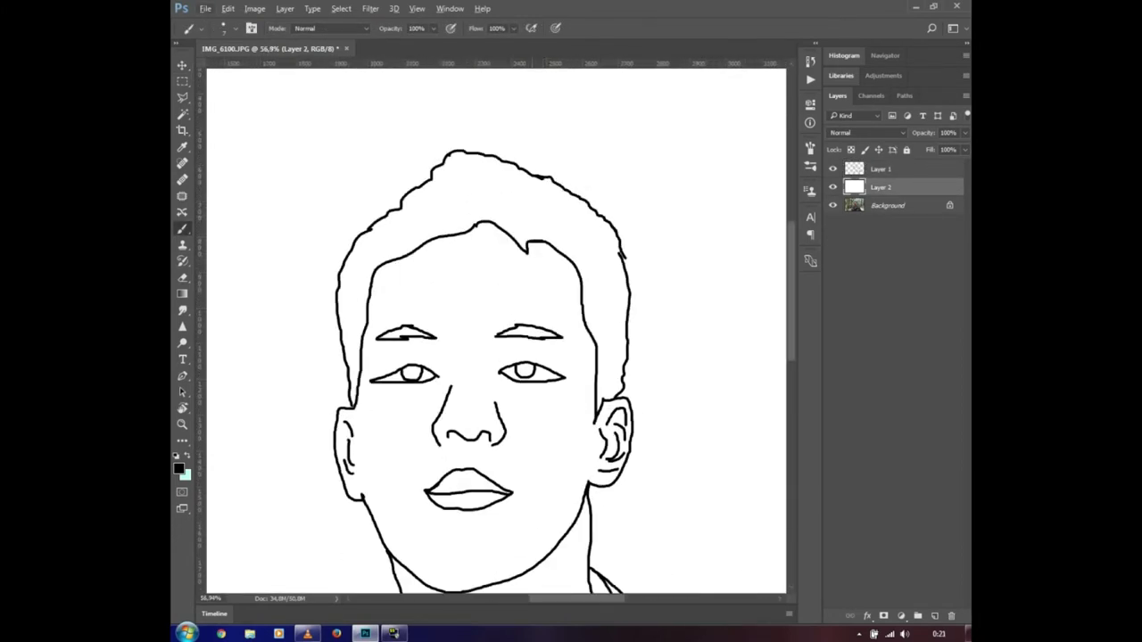
{"action": "left_click_drag", "start_coordinate": [521, 236], "coordinate": [539, 209]}
{"action": "key", "text": "ctrl+z"}
{"action": "key", "text": "ctrl+z"}
{"action": "left_click", "coordinate": [832, 187]}
{"action": "left_click", "coordinate": [832, 187]}
{"action": "left_click", "coordinate": [833, 187]}
{"action": "scroll", "coordinate": [496, 332], "scroll_direction": "right", "scroll_amount": 2}
{"action": "left_click", "coordinate": [832, 186]}
Make Layer 1 active, try a hair strand above the hairline and undo it
{"action": "left_click", "coordinate": [881, 169]}
{"action": "left_click", "coordinate": [833, 187]}
{"action": "left_click", "coordinate": [833, 187]}
{"action": "left_click_drag", "start_coordinate": [478, 197], "coordinate": [537, 243]}
{"action": "key", "text": "ctrl+z"}
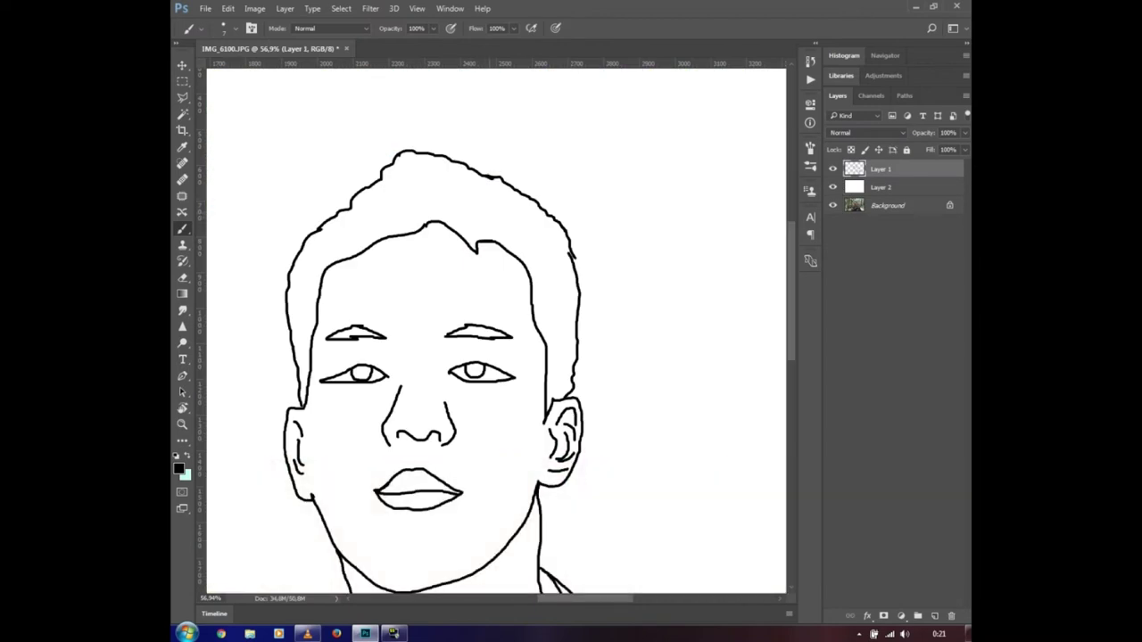
{"action": "key", "text": "ctrl+alt+z"}
{"action": "key", "text": "ctrl+alt+z"}
Draw hair strands on Layer 1 sweeping from the hairline peak and notch toward the right side of the head
{"action": "scroll", "coordinate": [513, 204], "scroll_direction": "left", "scroll_amount": 2}
{"action": "scroll", "coordinate": [518, 204], "scroll_direction": "up", "scroll_amount": 6}
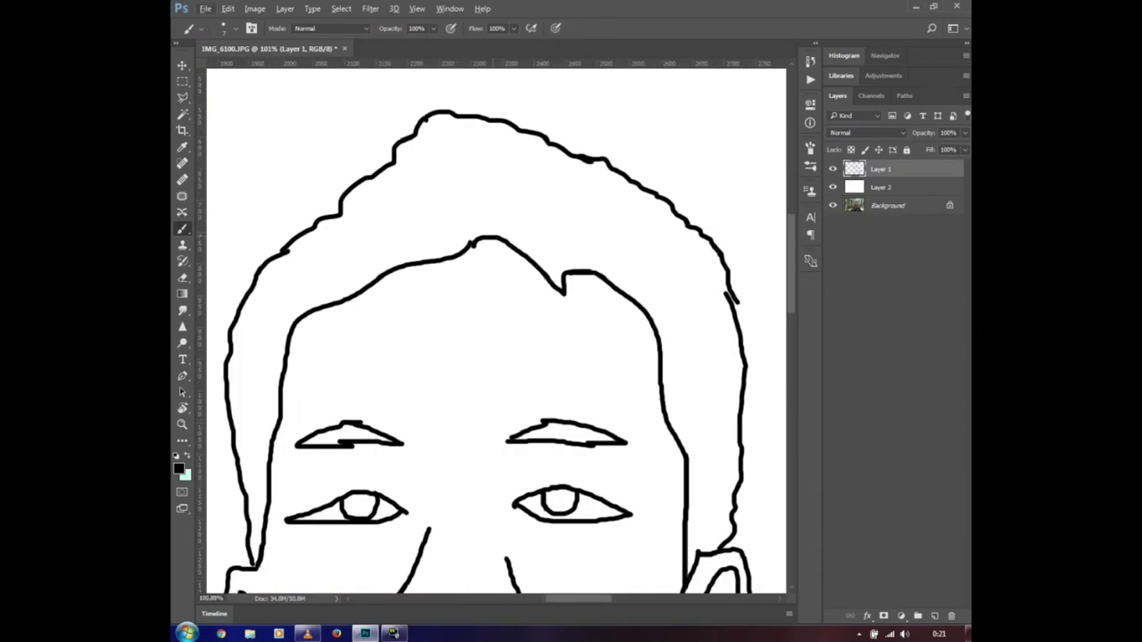
{"action": "left_click_drag", "start_coordinate": [474, 236], "coordinate": [605, 230]}
{"action": "left_click_drag", "start_coordinate": [486, 234], "coordinate": [616, 248]}
{"action": "key", "text": "ctrl+z"}
{"action": "mouse_move", "coordinate": [476, 236]}
{"action": "left_mouse_down"}
{"action": "mouse_move", "coordinate": [621, 250]}
{"action": "mouse_move", "coordinate": [675, 276]}
{"action": "left_mouse_up"}
{"action": "left_click_drag", "start_coordinate": [596, 272], "coordinate": [692, 296]}
Draw hair strands sweeping from the hairline to the left side of the head and one at the right temple
{"action": "scroll", "coordinate": [616, 267], "scroll_direction": "left", "scroll_amount": 2}
{"action": "mouse_move", "coordinate": [534, 239]}
{"action": "left_mouse_down"}
{"action": "mouse_move", "coordinate": [506, 222]}
{"action": "mouse_move", "coordinate": [395, 234]}
{"action": "left_mouse_up"}
{"action": "scroll", "coordinate": [397, 236], "scroll_direction": "left", "scroll_amount": 2}
{"action": "left_click_drag", "start_coordinate": [515, 265], "coordinate": [403, 273]}
{"action": "mouse_move", "coordinate": [509, 267]}
{"action": "left_mouse_down"}
{"action": "mouse_move", "coordinate": [374, 288]}
{"action": "mouse_move", "coordinate": [355, 340]}
{"action": "mouse_move", "coordinate": [361, 384]}
{"action": "left_mouse_up"}
{"action": "scroll", "coordinate": [635, 303], "scroll_direction": "down", "scroll_amount": 3}
{"action": "scroll", "coordinate": [718, 327], "scroll_direction": "up", "scroll_amount": 2}
{"action": "scroll", "coordinate": [705, 326], "scroll_direction": "right", "scroll_amount": 2}
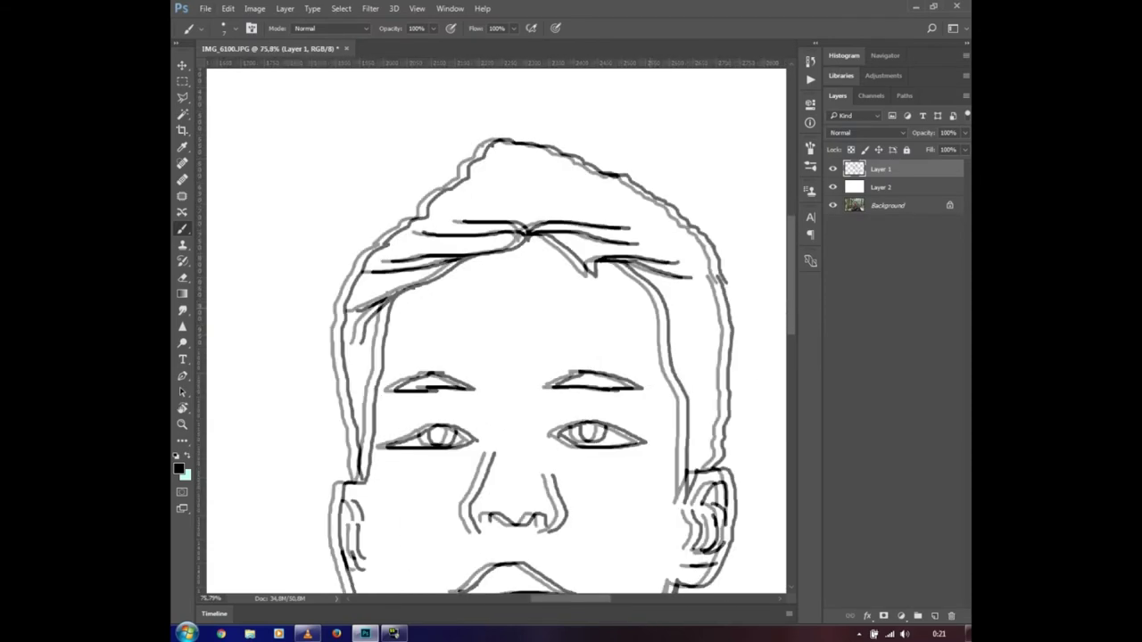
{"action": "left_click_drag", "start_coordinate": [601, 298], "coordinate": [643, 335]}
Extend the armhole seam and sleeve fold lines on the right side down to the image's lower edge
{"action": "scroll", "coordinate": [589, 339], "scroll_direction": "down", "scroll_amount": 2}
{"action": "scroll", "coordinate": [589, 339], "scroll_direction": "up", "scroll_amount": 1}
{"action": "scroll", "coordinate": [589, 339], "scroll_direction": "down", "scroll_amount": 4}
{"action": "scroll", "coordinate": [588, 339], "scroll_direction": "down", "scroll_amount": 2}
{"action": "scroll", "coordinate": [589, 339], "scroll_direction": "up", "scroll_amount": 4}
{"action": "scroll", "coordinate": [589, 339], "scroll_direction": "down", "scroll_amount": 3}
{"action": "scroll", "coordinate": [588, 339], "scroll_direction": "up", "scroll_amount": 2}
{"action": "left_click_drag", "start_coordinate": [561, 399], "coordinate": [552, 434]}
{"action": "left_click_drag", "start_coordinate": [608, 398], "coordinate": [596, 433]}
{"action": "scroll", "coordinate": [597, 434], "scroll_direction": "up", "scroll_amount": 1}
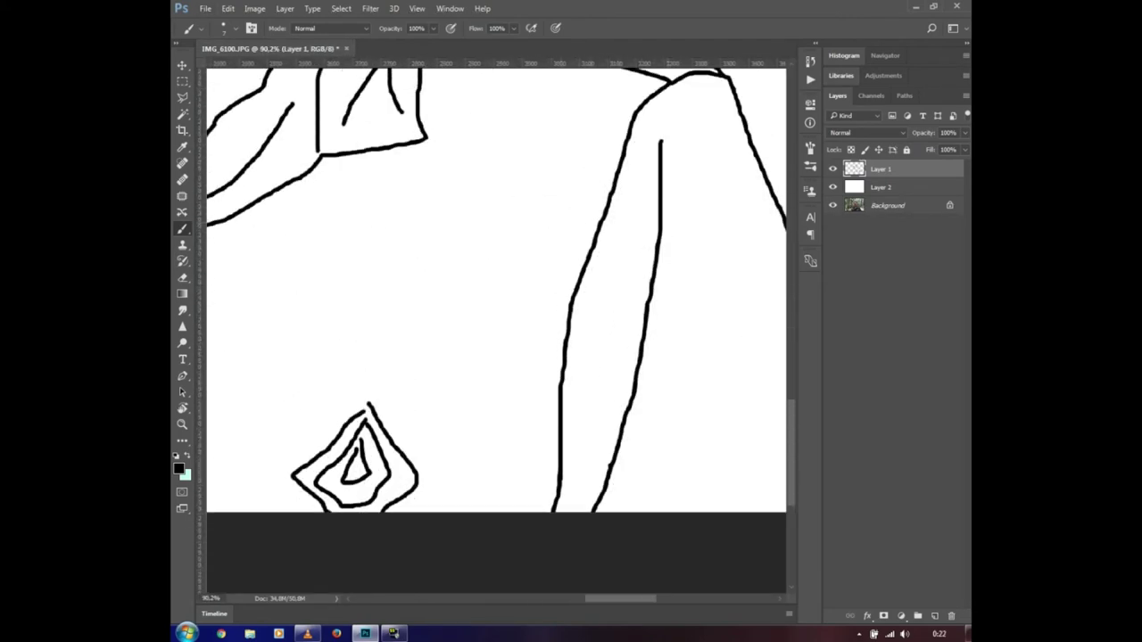
Draw a second stitch line running parallel to the right armhole seam from the shoulder to the lower edge
{"action": "left_click_drag", "start_coordinate": [636, 343], "coordinate": [624, 434]}
{"action": "scroll", "coordinate": [624, 434], "scroll_direction": "up", "scroll_amount": 1}
{"action": "mouse_move", "coordinate": [669, 142]}
{"action": "left_mouse_down"}
{"action": "mouse_move", "coordinate": [732, 131]}
{"action": "mouse_move", "coordinate": [643, 189]}
{"action": "left_mouse_up"}
{"action": "mouse_move", "coordinate": [605, 287]}
{"action": "left_mouse_down"}
{"action": "mouse_move", "coordinate": [576, 418]}
{"action": "mouse_move", "coordinate": [564, 562]}
{"action": "left_mouse_up"}
{"action": "scroll", "coordinate": [659, 456], "scroll_direction": "down", "scroll_amount": 5}
{"action": "scroll", "coordinate": [658, 433], "scroll_direction": "down", "scroll_amount": 3}
{"action": "scroll", "coordinate": [658, 433], "scroll_direction": "up", "scroll_amount": 2}
{"action": "scroll", "coordinate": [663, 383], "scroll_direction": "left", "scroll_amount": 1}
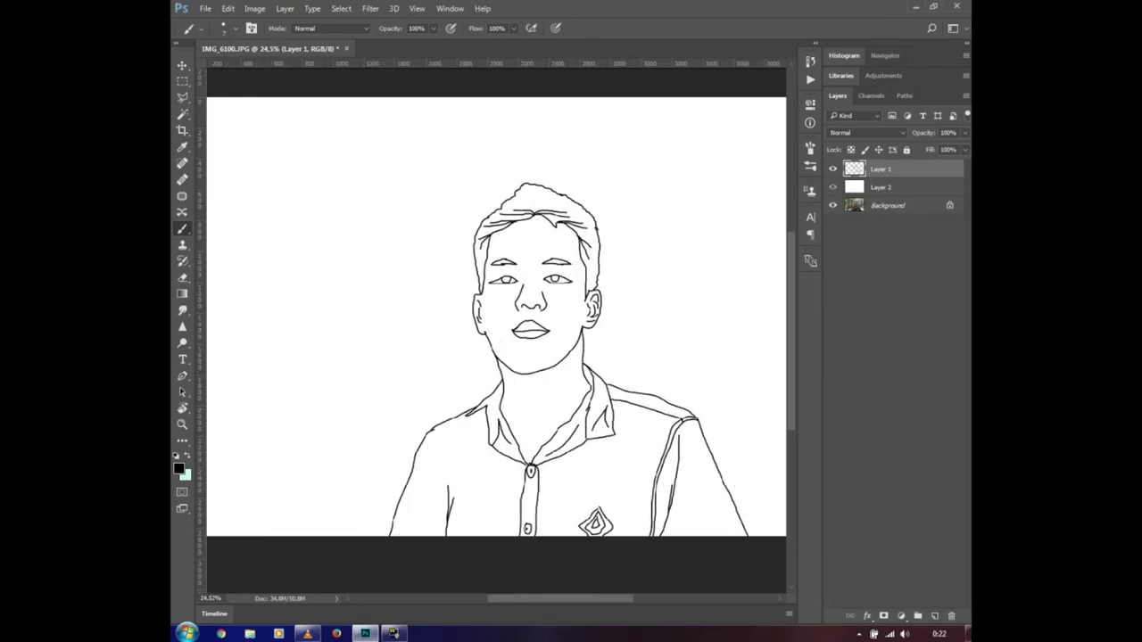
Hide Layer 2, trace both collarbone lines at the base of the neck from the photo, and show Layer 2 again
{"action": "left_click", "coordinate": [833, 187]}
{"action": "scroll", "coordinate": [529, 448], "scroll_direction": "up", "scroll_amount": 5}
{"action": "left_click_drag", "start_coordinate": [659, 347], "coordinate": [552, 416]}
{"action": "left_click_drag", "start_coordinate": [461, 362], "coordinate": [518, 409]}
{"action": "left_click", "coordinate": [832, 187]}
{"action": "scroll", "coordinate": [659, 398], "scroll_direction": "down", "scroll_amount": 6}
{"action": "scroll", "coordinate": [659, 399], "scroll_direction": "up", "scroll_amount": 2}
{"action": "scroll", "coordinate": [658, 399], "scroll_direction": "down", "scroll_amount": 1}
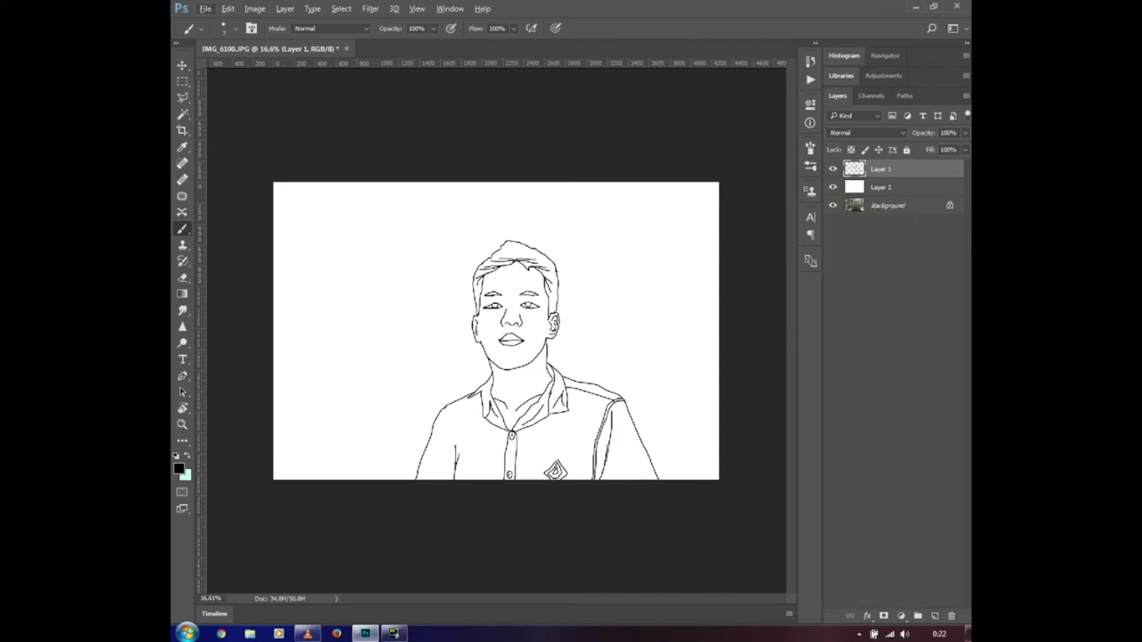
Duplicate Layer 1 and Layer 2 together
{"action": "left_click", "coordinate": [892, 187]}
{"action": "left_click", "coordinate": [892, 170]}
{"action": "left_click", "coordinate": [892, 187], "text": "shift"}
{"action": "key", "text": "ctrl+j"}
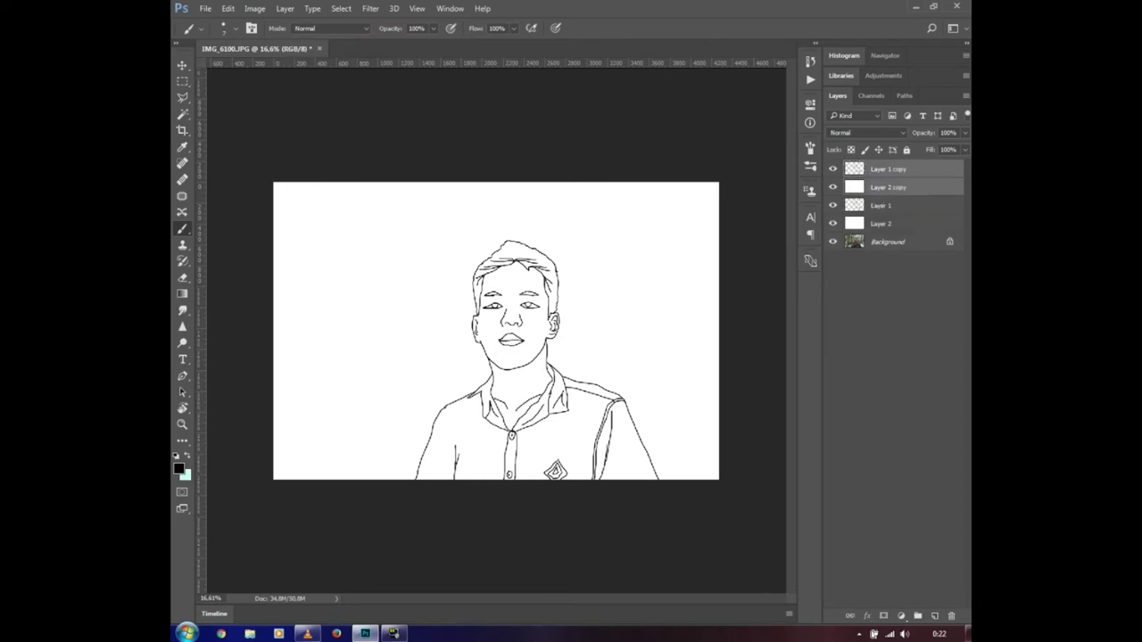
Invert Layer 2 copy to black and Layer 1 copy to white lines
{"action": "left_click", "coordinate": [895, 189]}
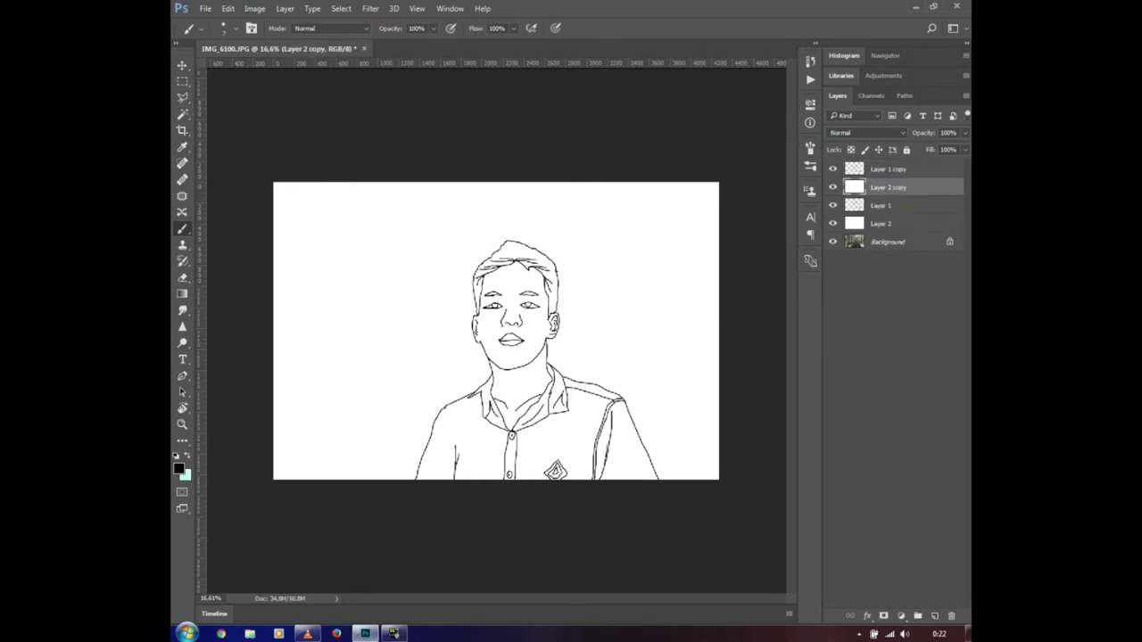
{"action": "key", "text": "ctrl+i"}
{"action": "left_click", "coordinate": [895, 170]}
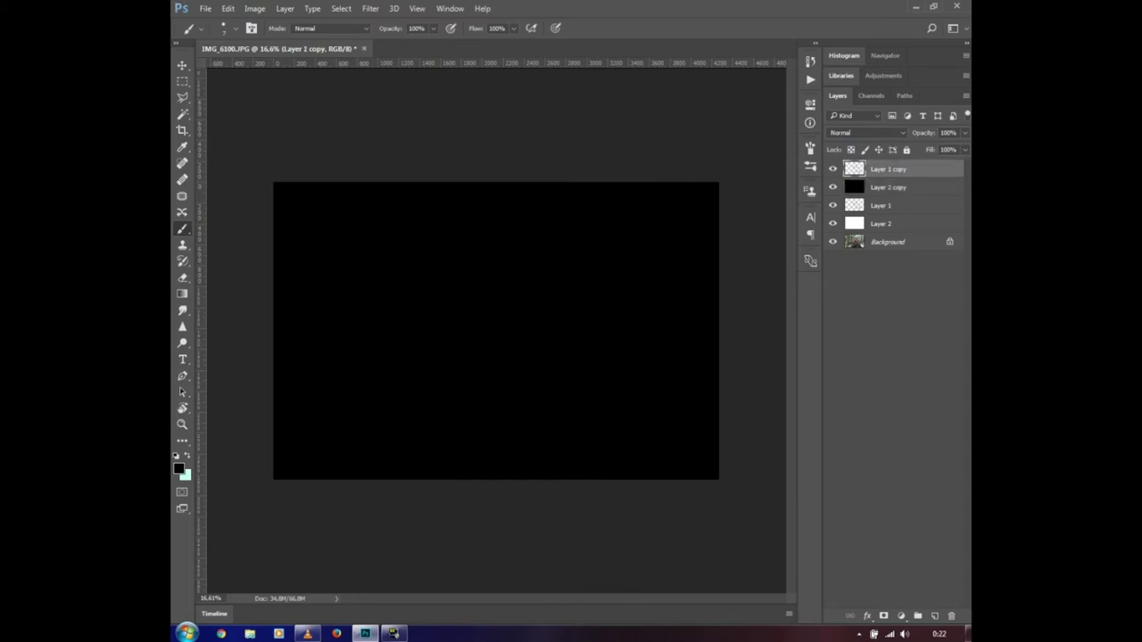
{"action": "key", "text": "ctrl+i"}
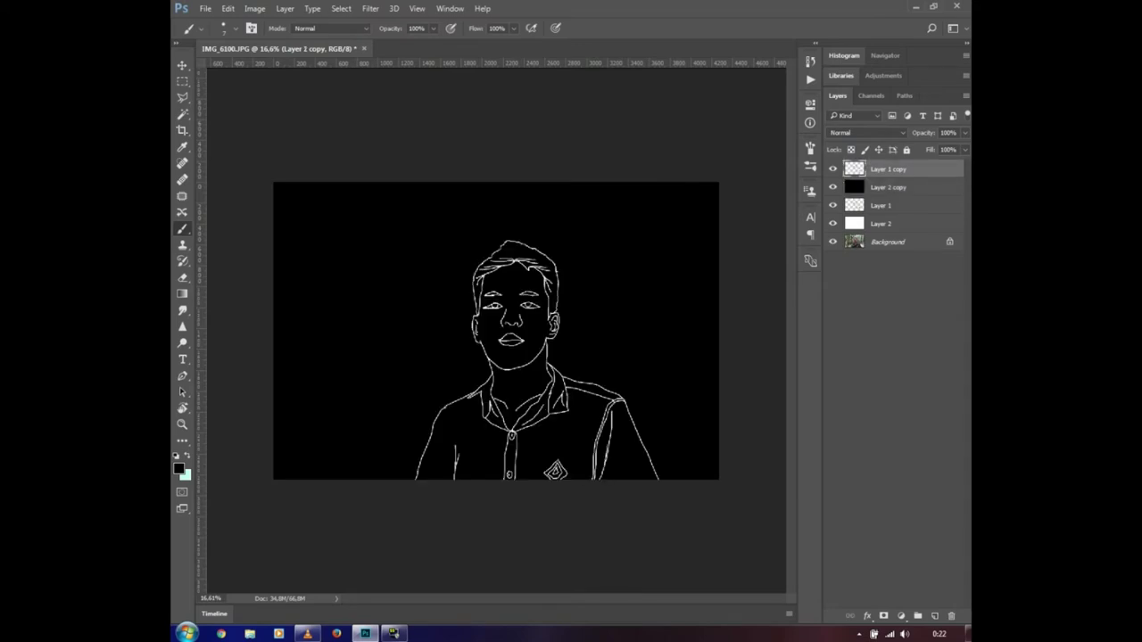
Scale Layer 1 copy up to about 108.5% and move it up until its base meets the canvas's lower edge
{"action": "key", "text": "ctrl+t"}
{"action": "left_click_drag", "start_coordinate": [658, 239], "coordinate": [669, 231]}
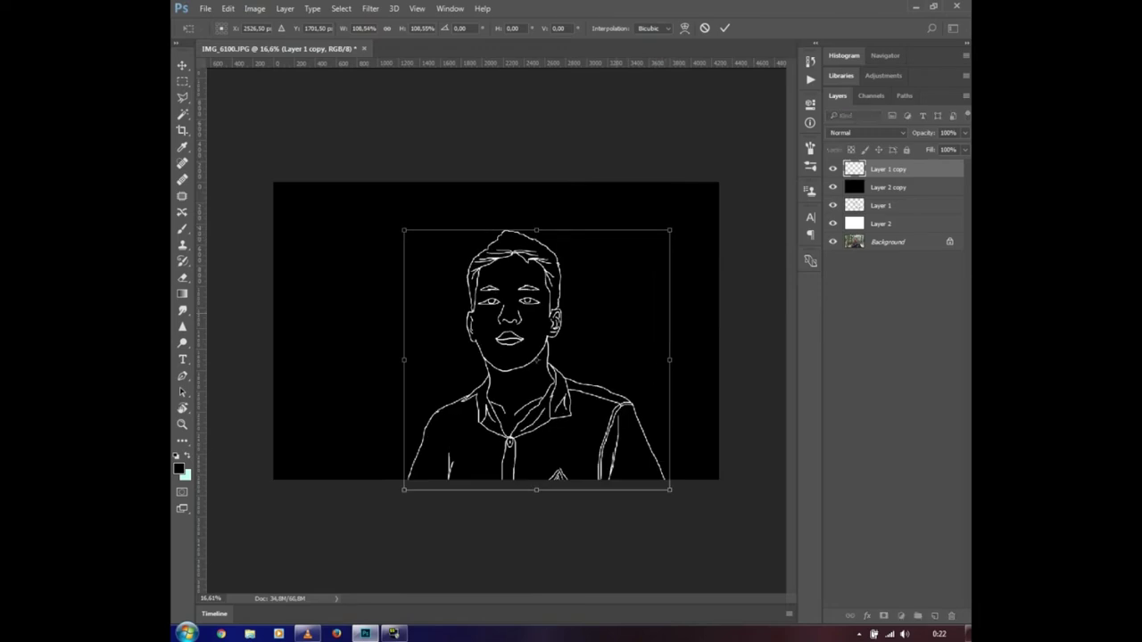
{"action": "left_click_drag", "start_coordinate": [593, 315], "coordinate": [594, 304]}
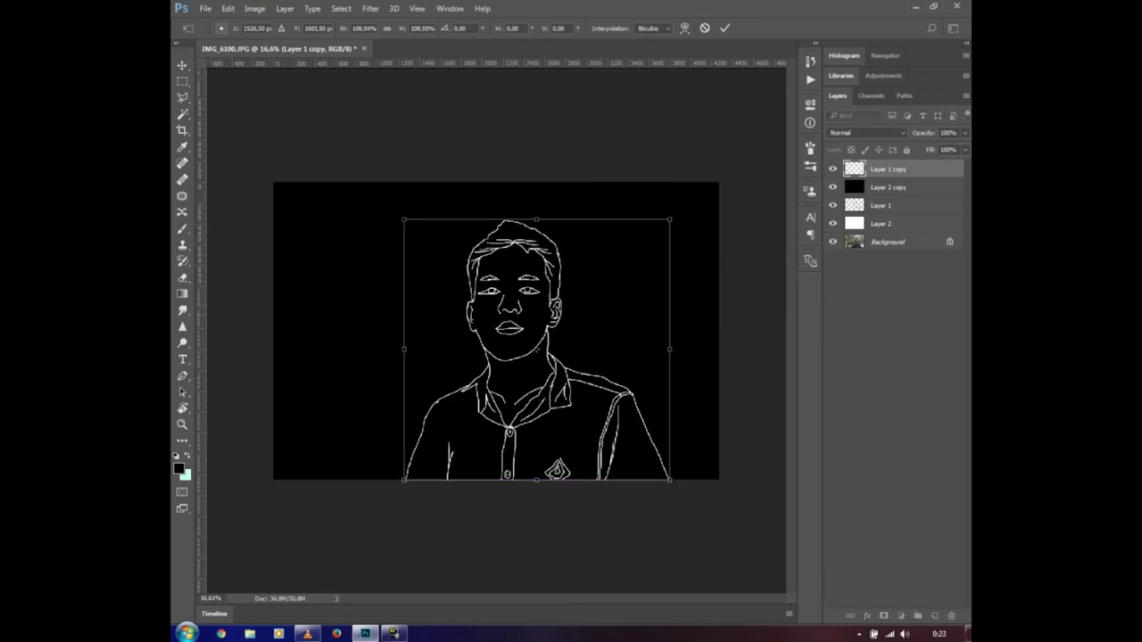
{"action": "key", "text": "b"}
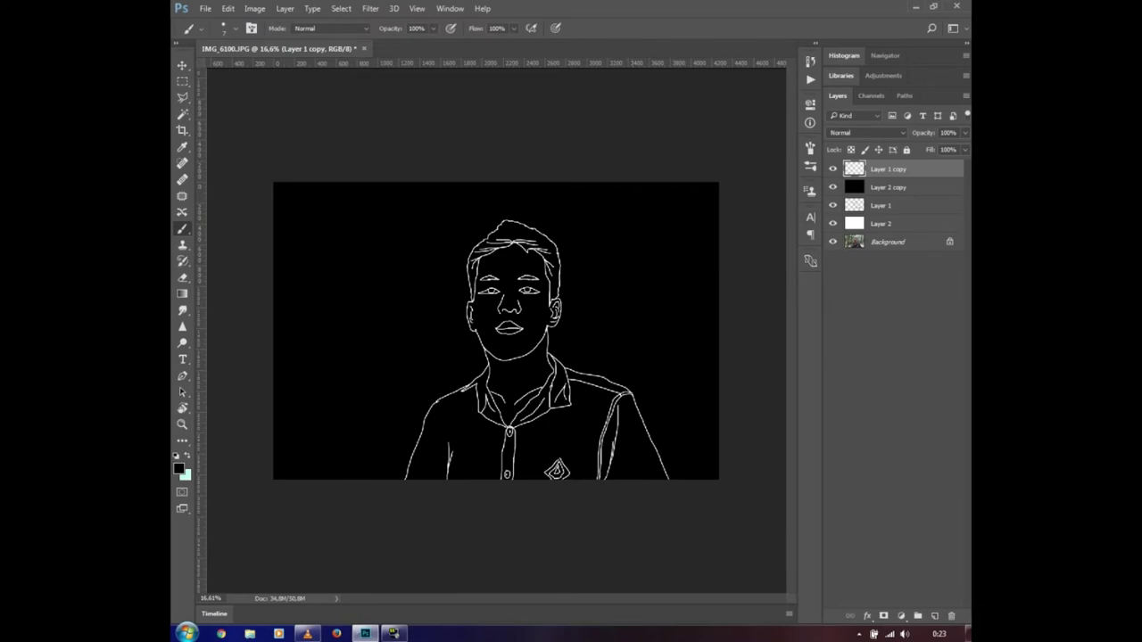
Toggle Layer 2 copy's visibility to compare the enlarged white outline with the original black one, leaving it hidden
{"action": "left_click", "coordinate": [832, 187]}
{"action": "left_click", "coordinate": [833, 186]}
{"action": "left_click", "coordinate": [832, 187]}
{"action": "left_click", "coordinate": [833, 187]}
{"action": "left_click", "coordinate": [833, 187]}
{"action": "left_click", "coordinate": [833, 187]}
{"action": "left_click", "coordinate": [833, 186]}
{"action": "left_click", "coordinate": [832, 187]}
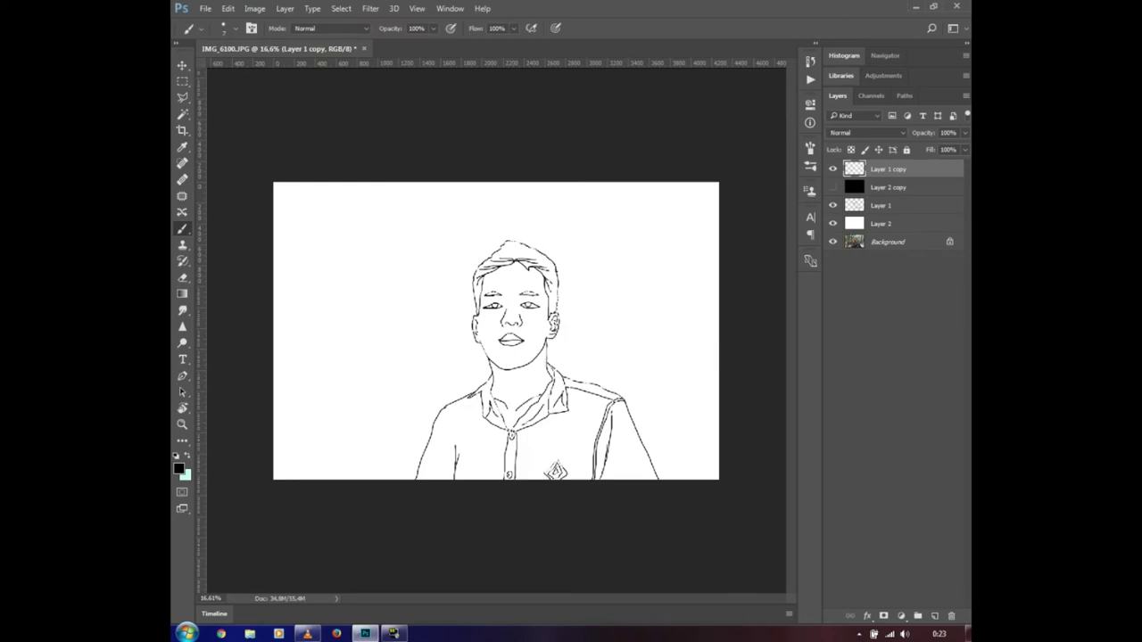
Scale Layer 1 copy down to 95%, realign it with the canvas's lower edge, and show Layer 2 copy again
{"action": "key", "text": "ctrl+t"}
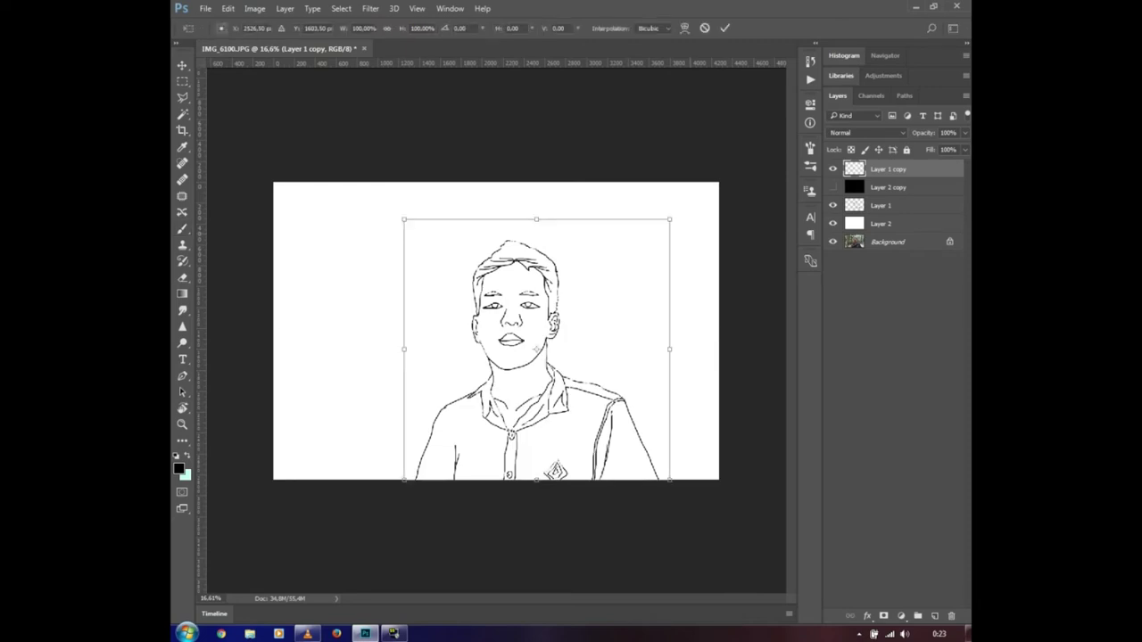
{"action": "left_click_drag", "start_coordinate": [670, 219], "coordinate": [662, 225]}
{"action": "left_click_drag", "start_coordinate": [585, 275], "coordinate": [586, 281]}
{"action": "key", "text": "Return"}
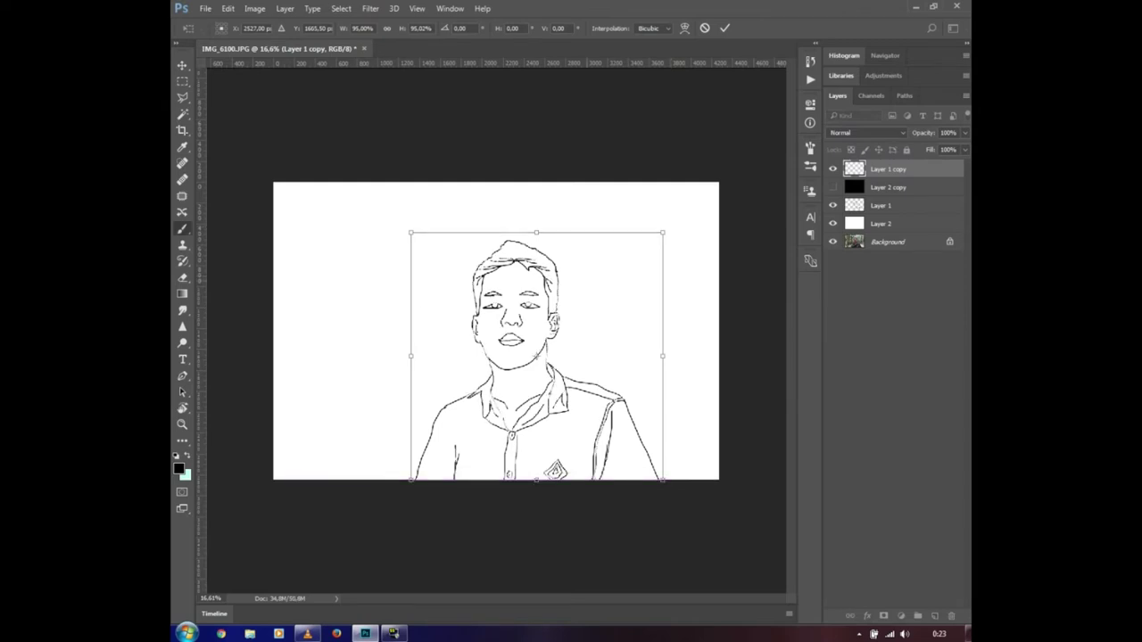
{"action": "left_click", "coordinate": [888, 188]}
{"action": "left_click", "coordinate": [833, 188]}
{"action": "left_click", "coordinate": [833, 188]}
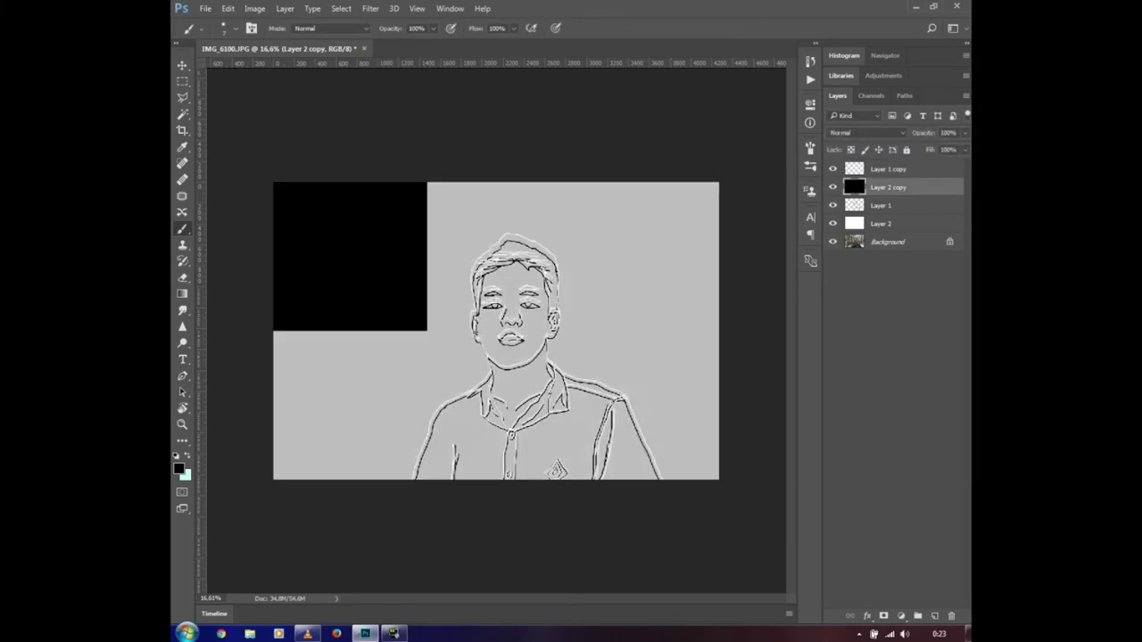
Select all five layers, including the Background, and duplicate them
{"action": "left_click", "coordinate": [893, 169]}
{"action": "left_click", "coordinate": [901, 242], "text": "shift"}
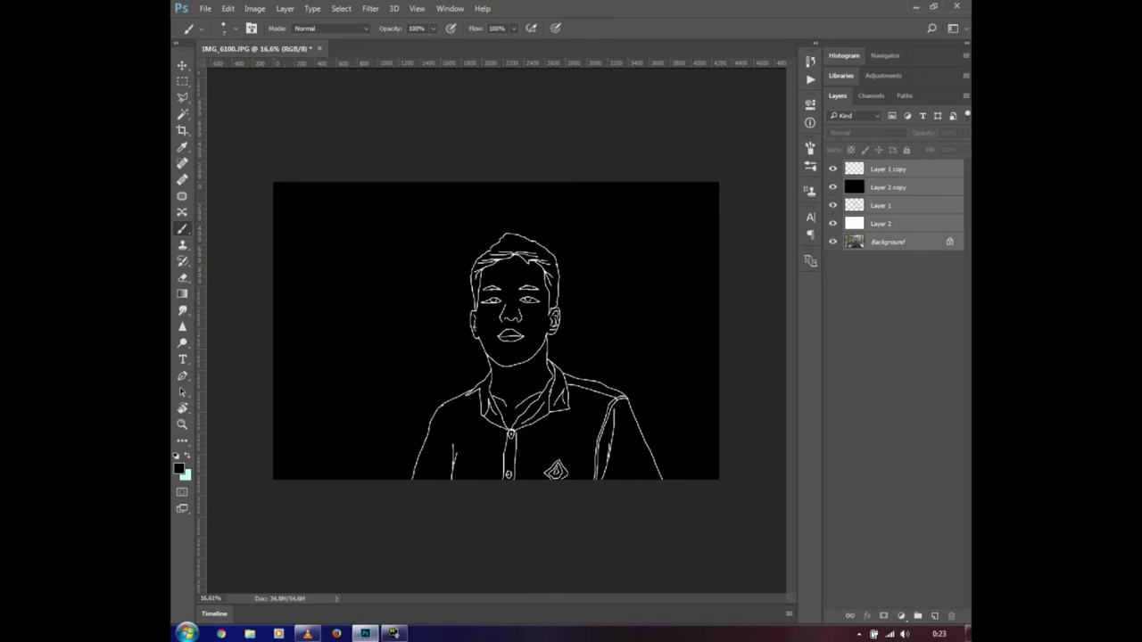
{"action": "right_click", "coordinate": [908, 240]}
{"action": "left_click", "coordinate": [779, 99]}
{"action": "key", "text": "Return"}
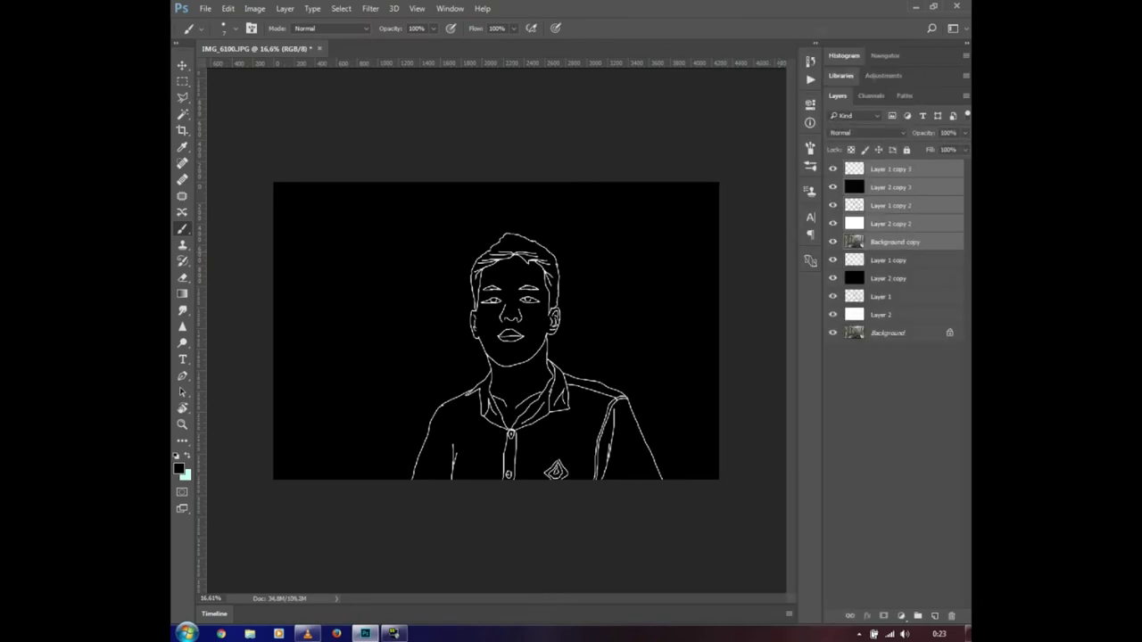
Try to group the five original layers with the Background layer still locked
{"action": "left_click", "coordinate": [889, 260]}
{"action": "left_click", "coordinate": [893, 333], "text": "shift"}
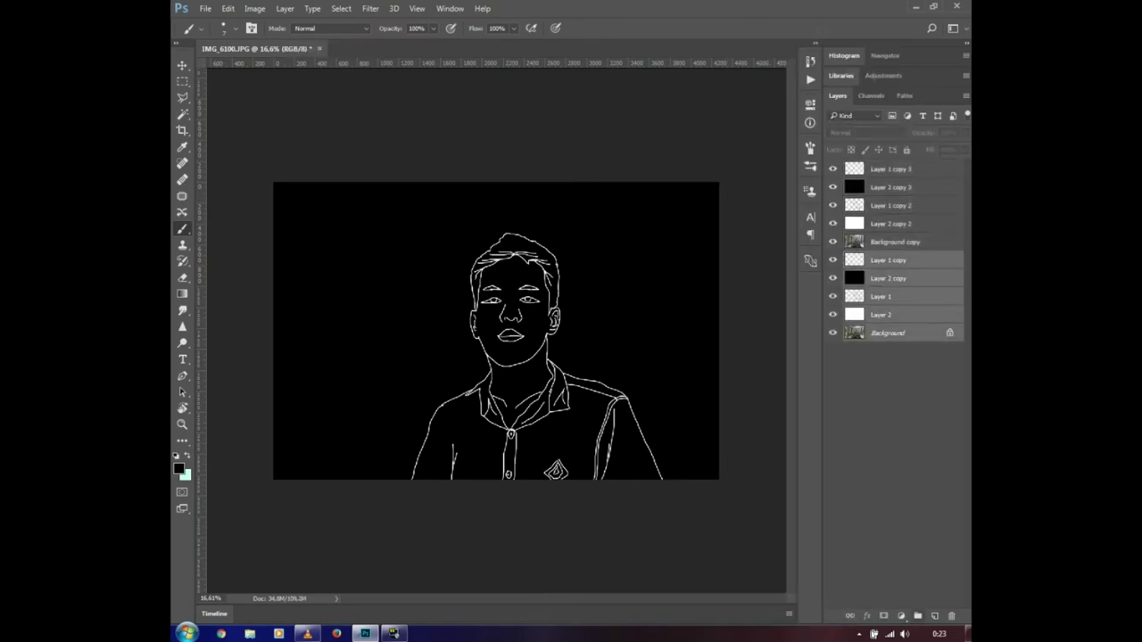
{"action": "left_click_drag", "start_coordinate": [915, 333], "coordinate": [917, 615]}
{"action": "left_click", "coordinate": [892, 315]}
{"action": "left_click", "coordinate": [949, 332]}
{"action": "left_click", "coordinate": [892, 261]}
{"action": "left_click", "coordinate": [910, 332], "text": "shift"}
{"action": "left_click_drag", "start_coordinate": [914, 333], "coordinate": [917, 615]}
{"action": "left_click", "coordinate": [892, 315]}
Unlock the Background layer and group it with the four original layers above it under the name "bahan"
{"action": "left_click", "coordinate": [950, 333]}
{"action": "left_click", "coordinate": [893, 260]}
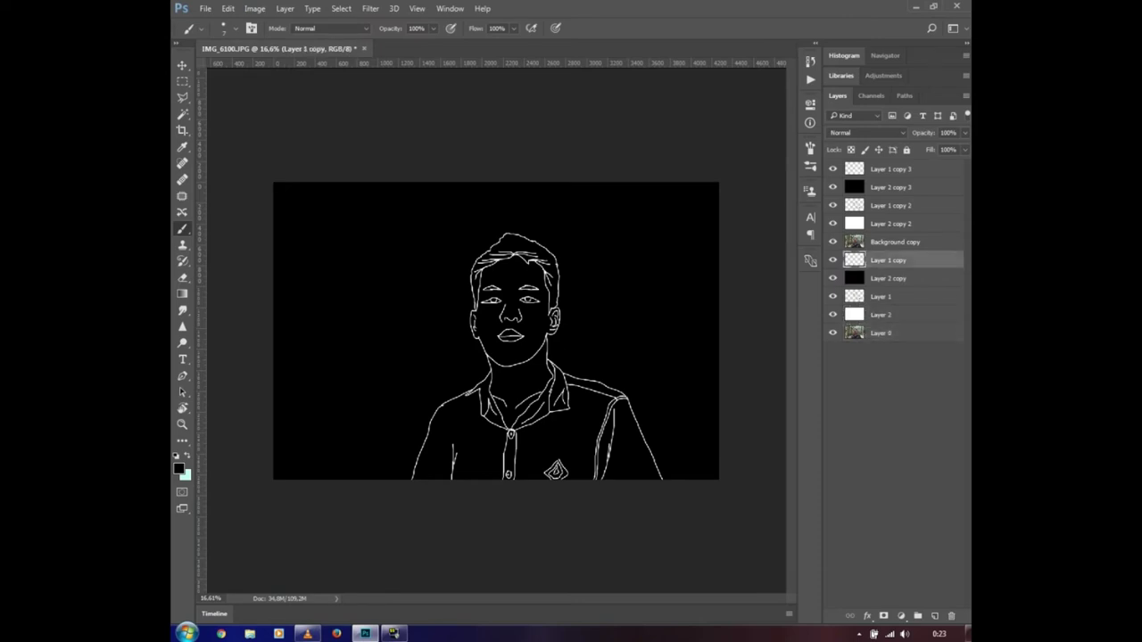
{"action": "left_click", "coordinate": [893, 333], "text": "shift"}
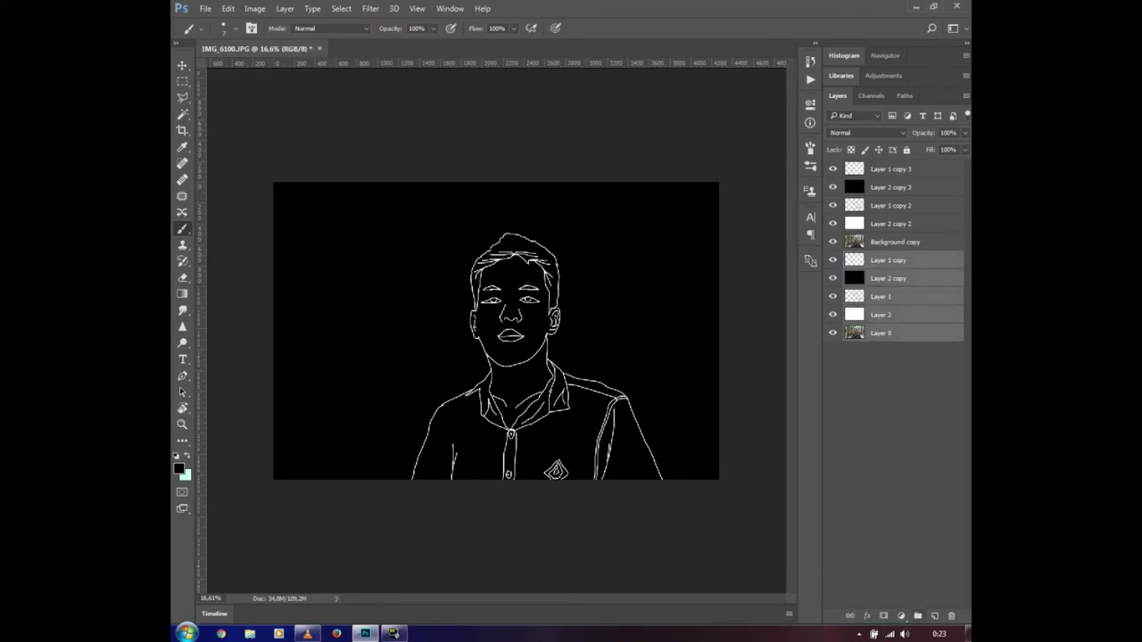
{"action": "left_click", "coordinate": [918, 616]}
{"action": "double_click", "coordinate": [880, 258]}
{"action": "type", "text": "bahan"}
{"action": "key", "text": "Return"}
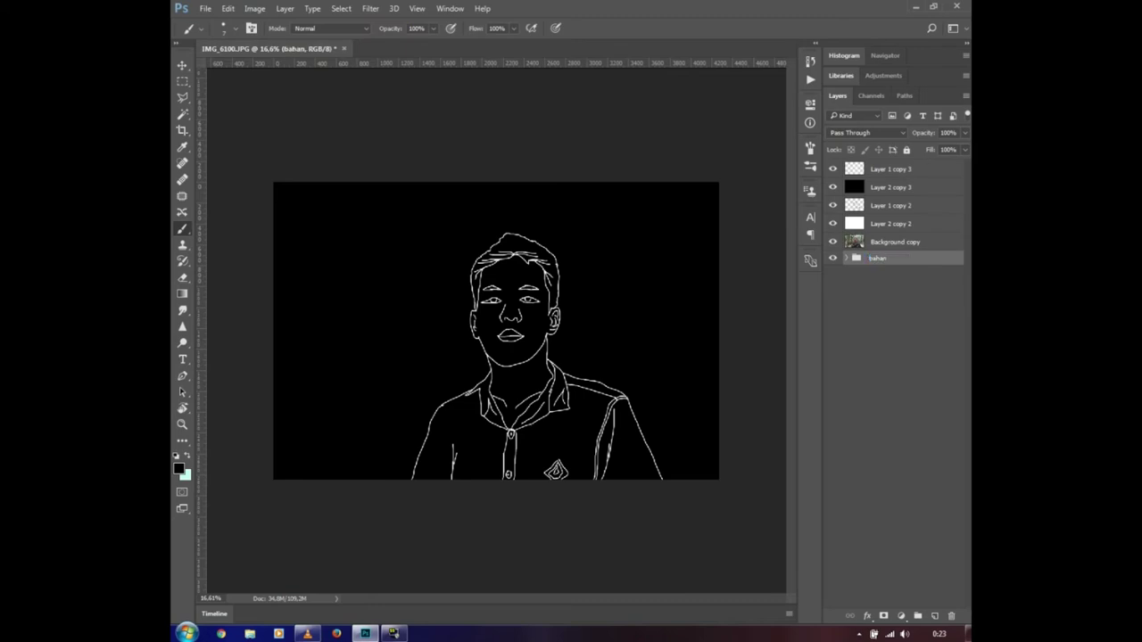
Convert Layer 1 copy 2 and Layer 2 copy 2 into a single smart object
{"action": "left_click", "coordinate": [893, 224]}
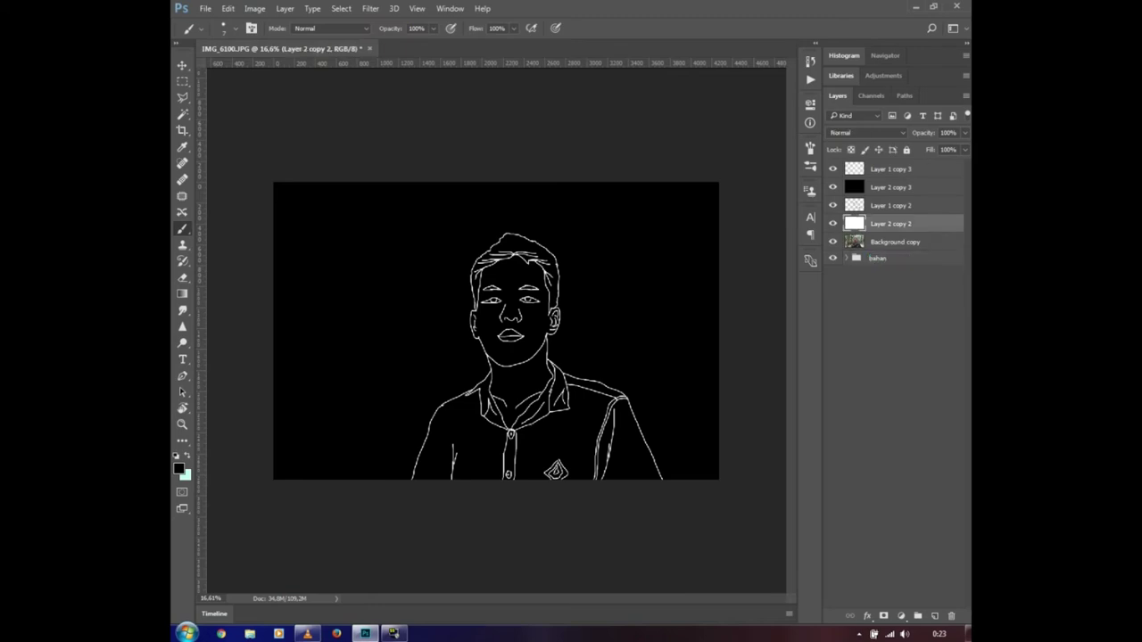
{"action": "left_click", "coordinate": [892, 206]}
{"action": "left_click", "coordinate": [895, 224], "text": "ctrl"}
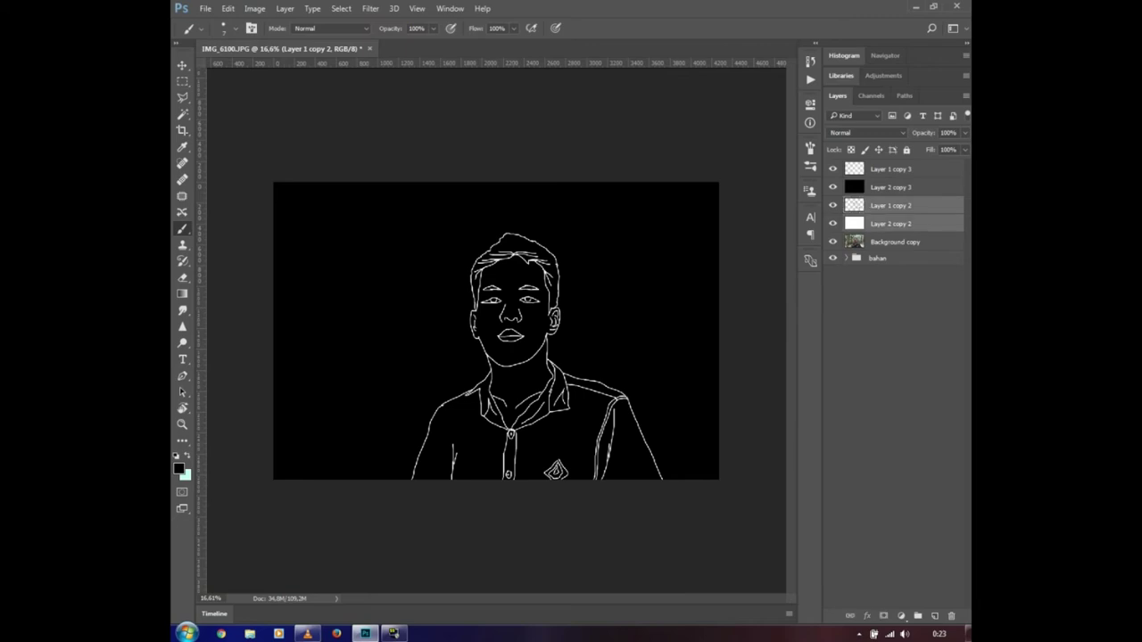
{"action": "right_click", "coordinate": [898, 221]}
{"action": "left_click", "coordinate": [781, 197]}
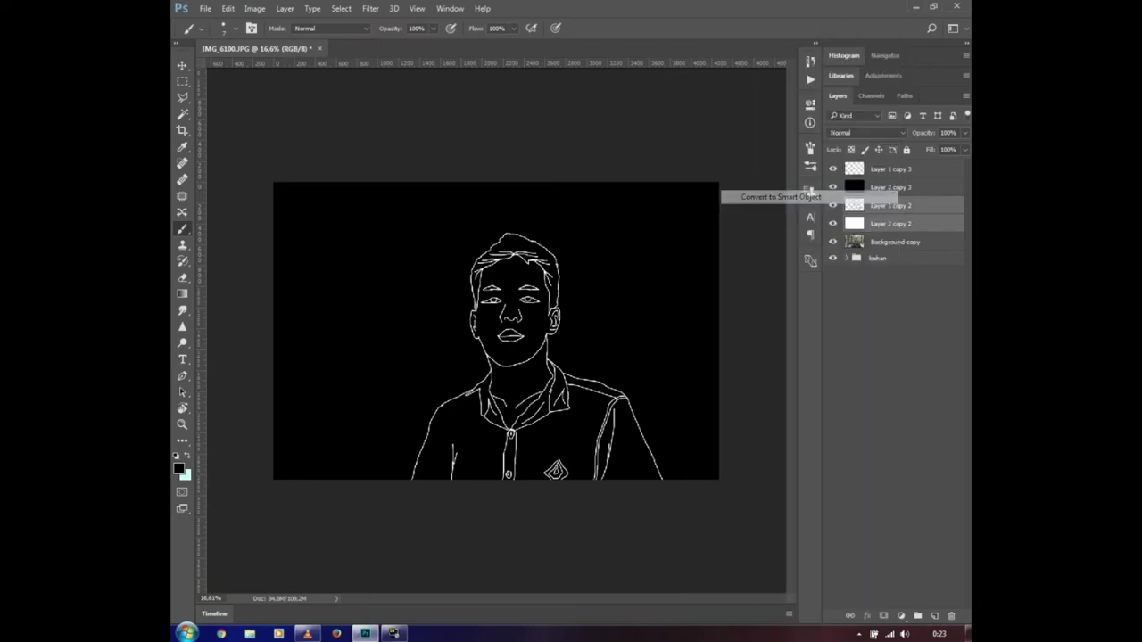
Combine Layer 1 copy 3 and Layer 2 copy 3 into a single smart object
{"action": "left_click", "coordinate": [892, 187]}
{"action": "left_click", "coordinate": [891, 168], "text": "shift"}
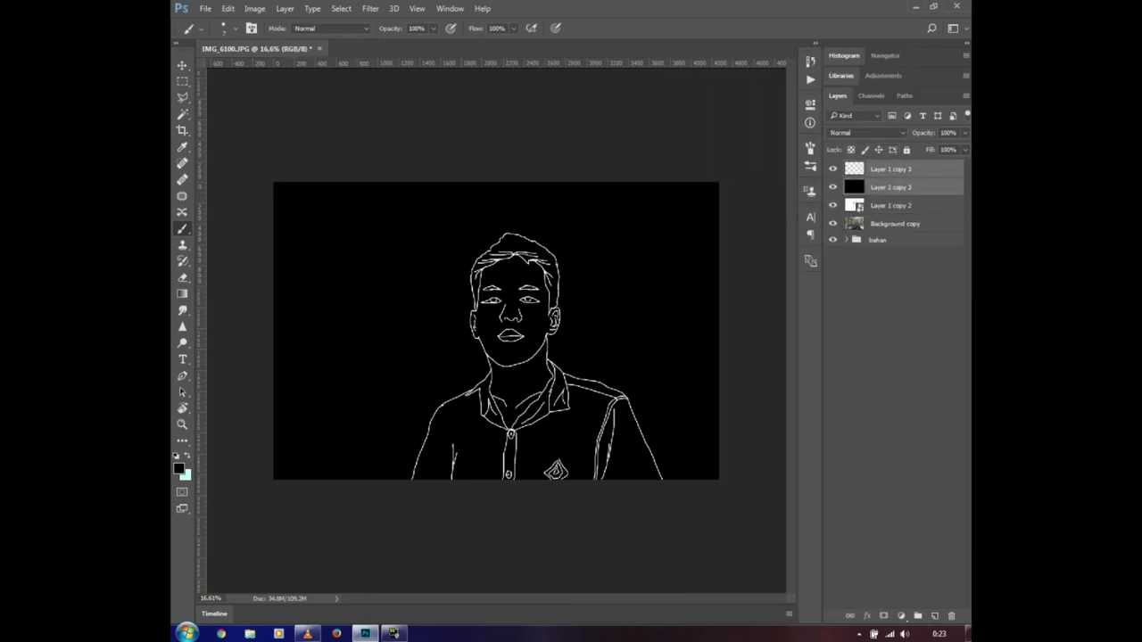
{"action": "right_click", "coordinate": [892, 174]}
{"action": "left_click", "coordinate": [780, 191]}
Rasterize both new smart objects, Layer 1 copy 3 and Layer 1 copy 2
{"action": "right_click", "coordinate": [891, 169]}
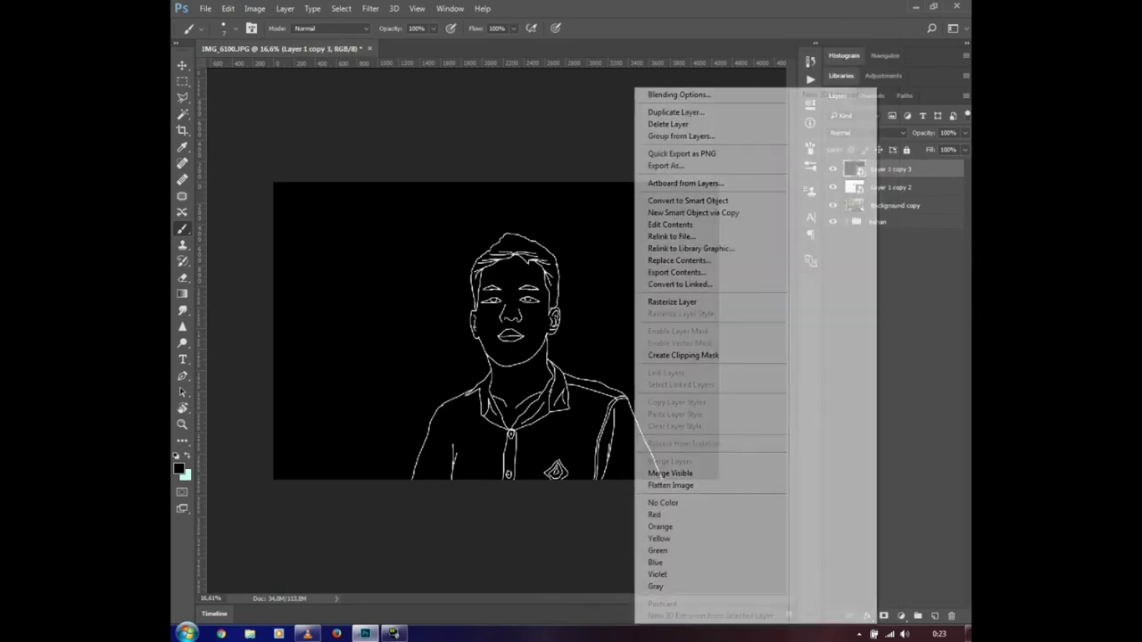
{"action": "left_click", "coordinate": [696, 303]}
{"action": "right_click", "coordinate": [890, 188]}
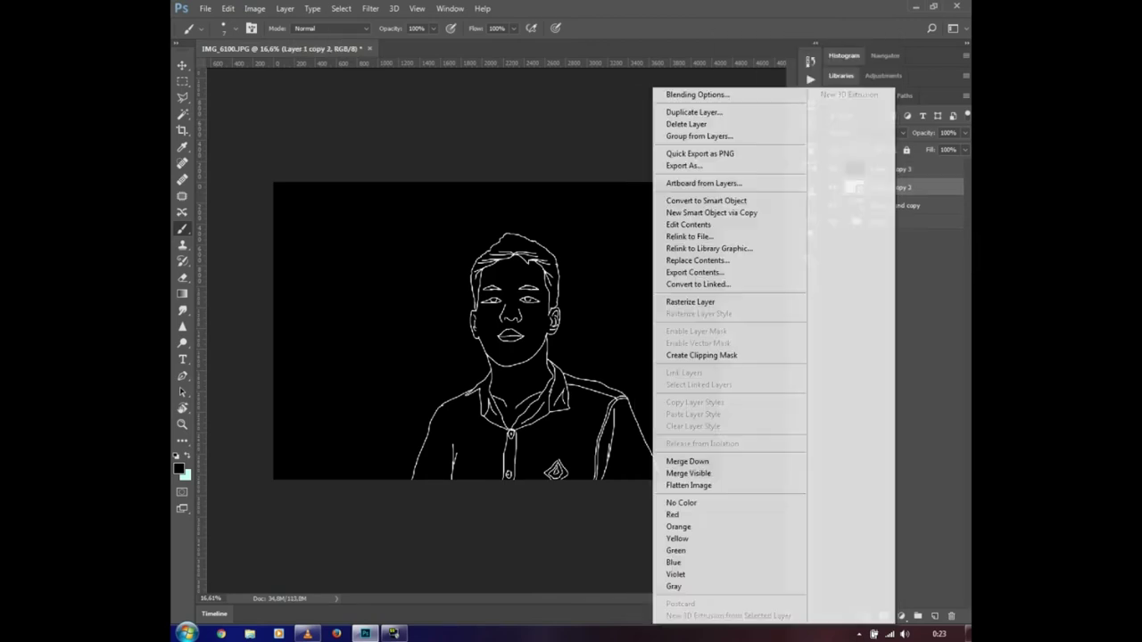
{"action": "left_click", "coordinate": [696, 303]}
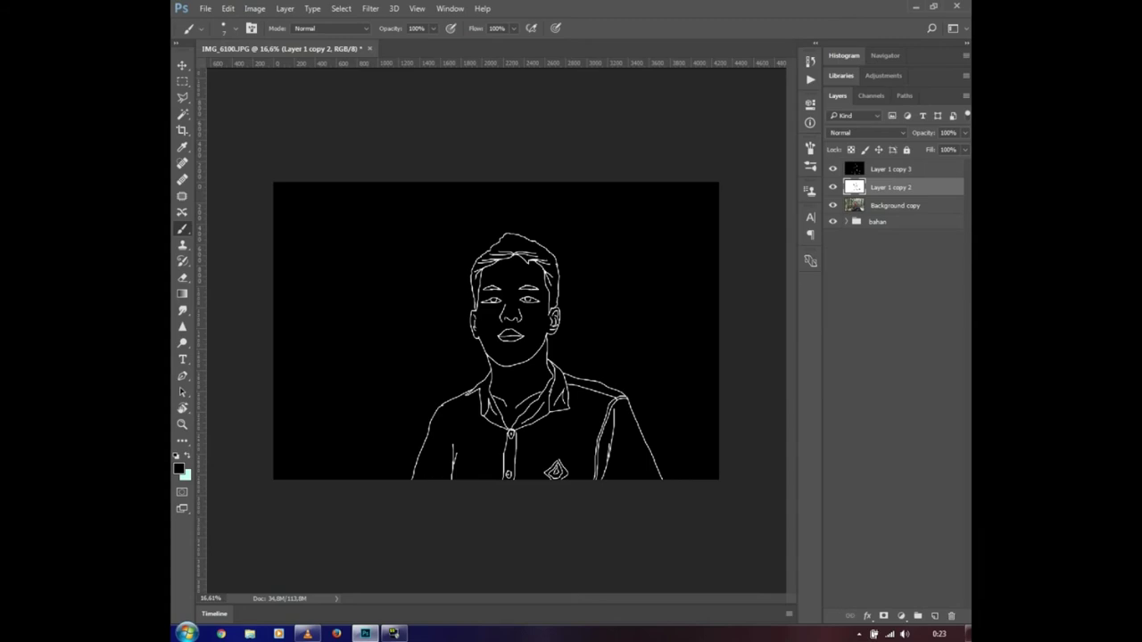
Create a new 1280 x 1280 px RGB document with a white background at 118.11 pixels per centimeter
{"action": "left_click", "coordinate": [205, 8]}
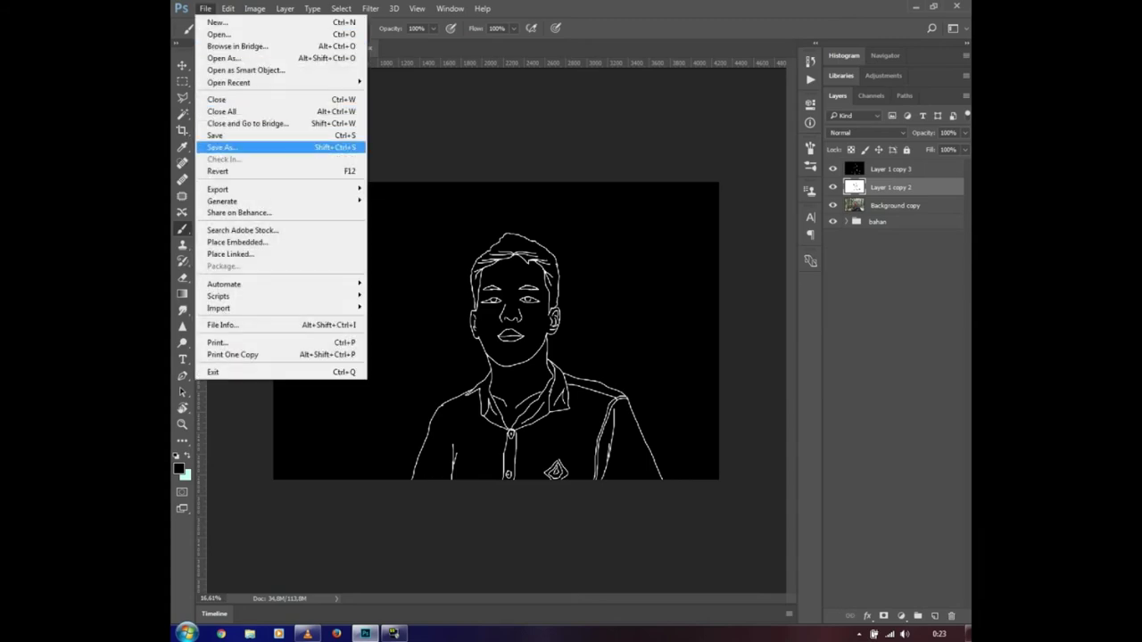
{"action": "left_click", "coordinate": [218, 23]}
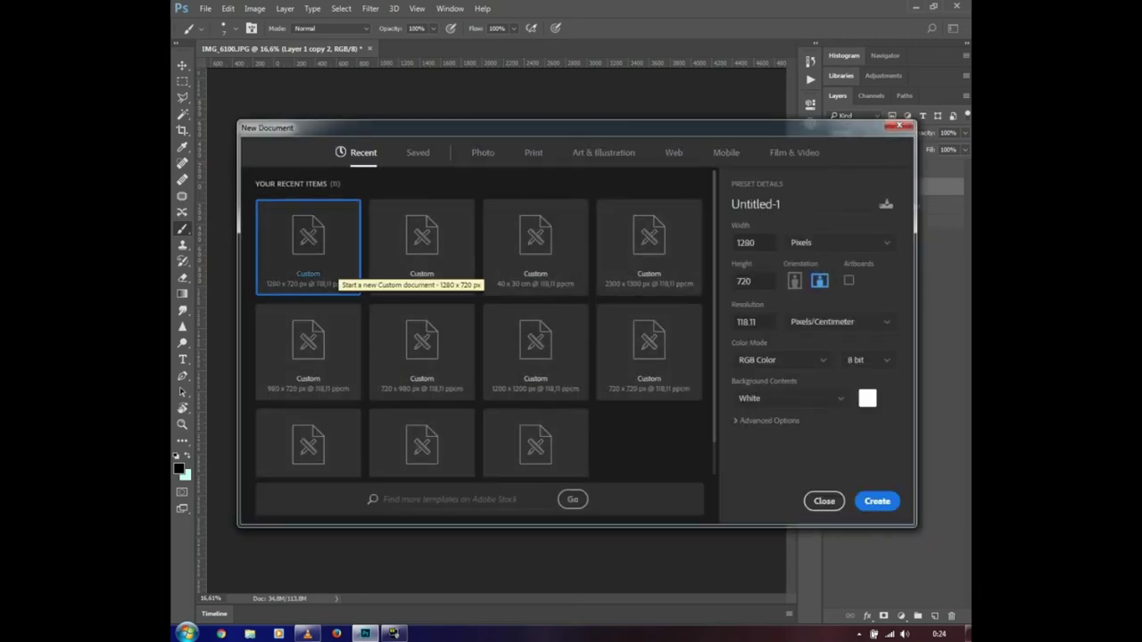
{"action": "left_click_drag", "start_coordinate": [541, 129], "coordinate": [637, 140]}
{"action": "left_click", "coordinate": [517, 259]}
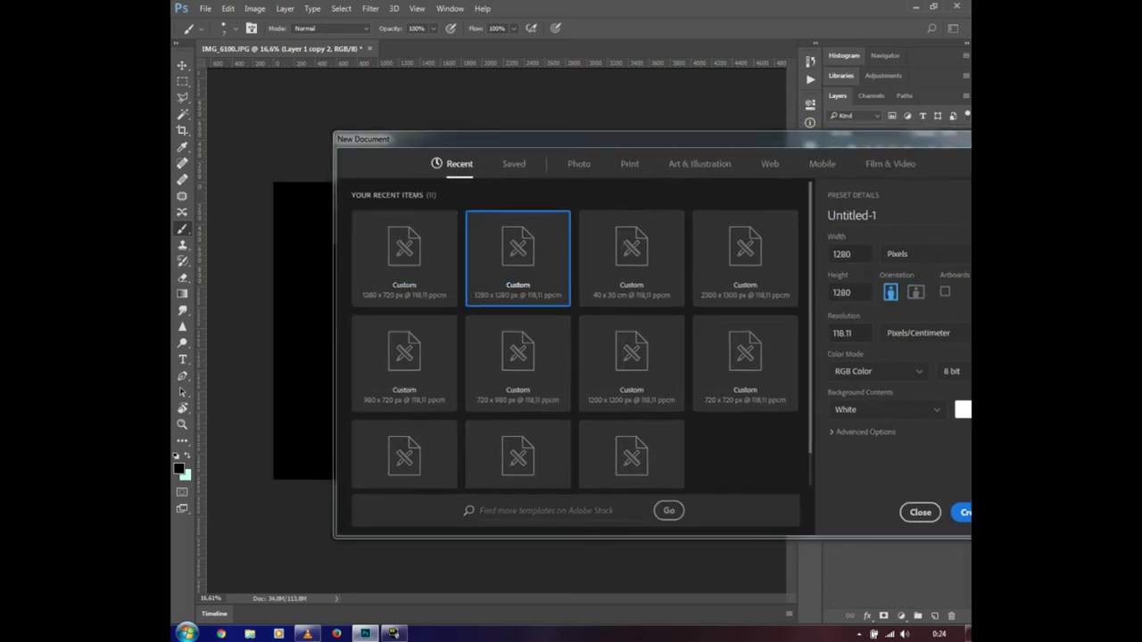
{"action": "key", "text": "Return"}
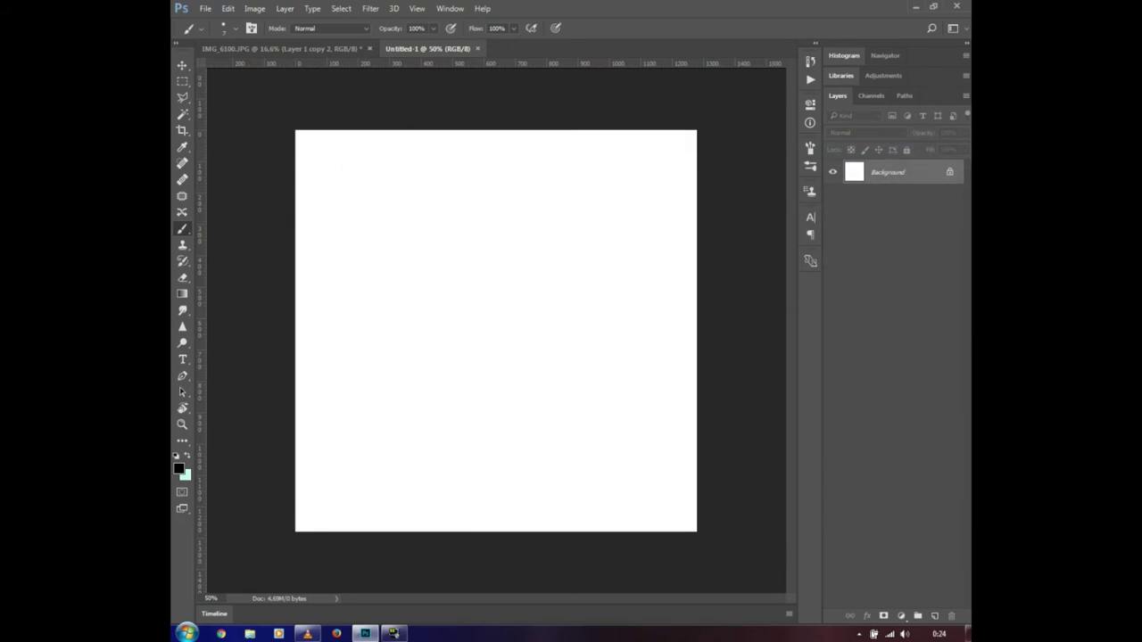
Copy Layer 1 copy 3, Layer 1 copy 2 and Background copy from IMG_6100.JPG into the new Untitled-1 document
{"action": "left_click", "coordinate": [284, 49]}
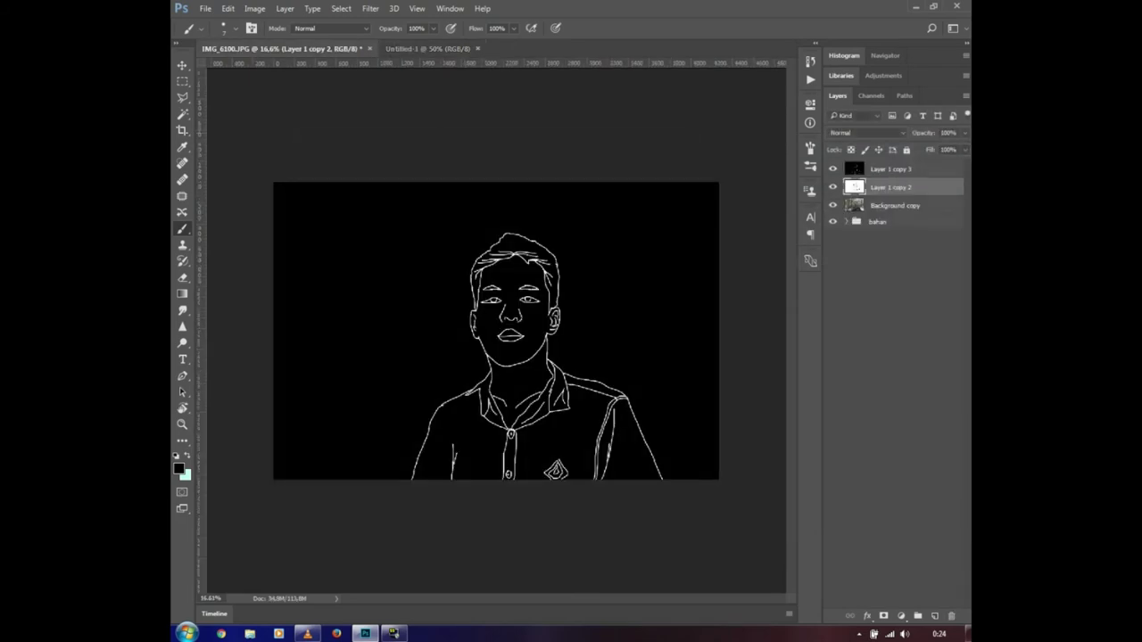
{"action": "left_click", "coordinate": [895, 205]}
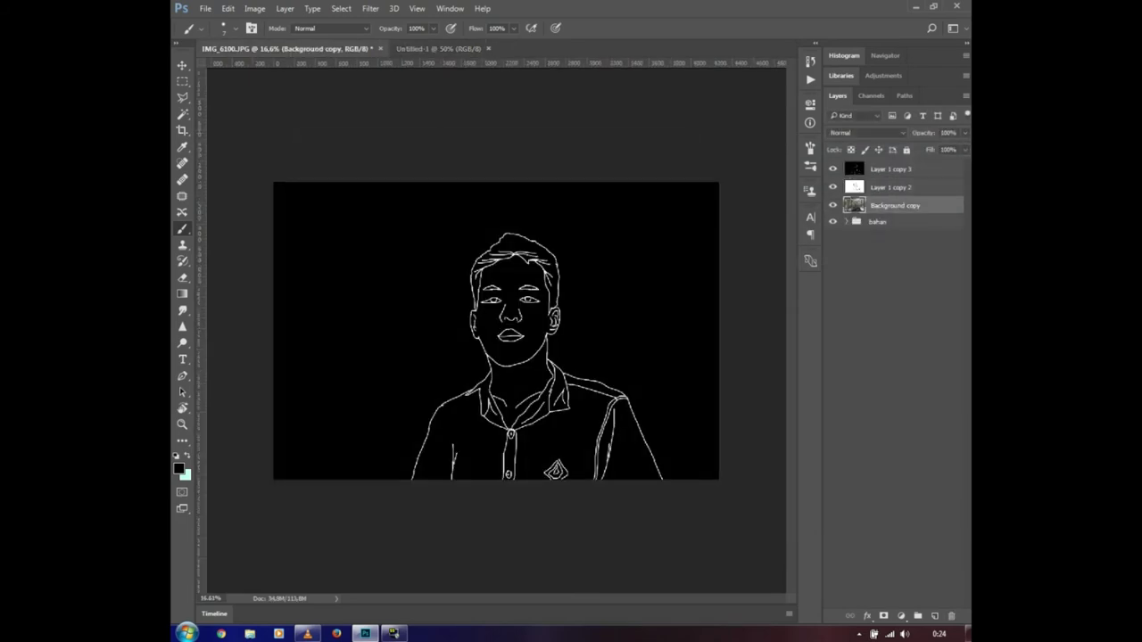
{"action": "left_click", "coordinate": [891, 169], "text": "shift"}
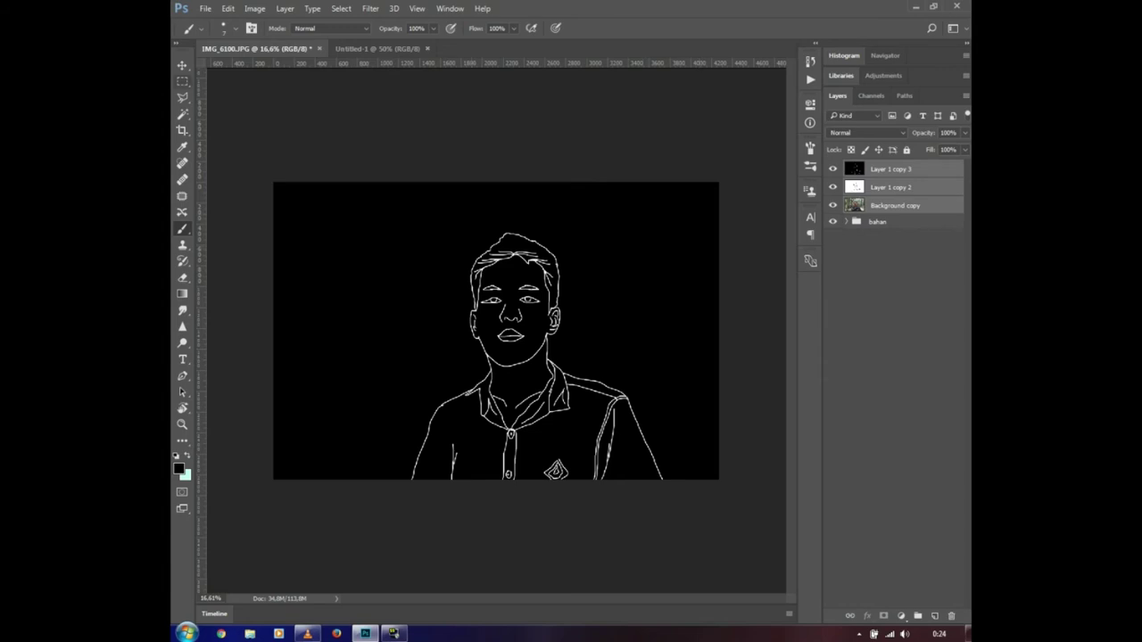
{"action": "key", "text": "v"}
{"action": "left_click_drag", "start_coordinate": [635, 268], "coordinate": [639, 230]}
{"action": "scroll", "coordinate": [635, 232], "scroll_direction": "down", "scroll_amount": 8}
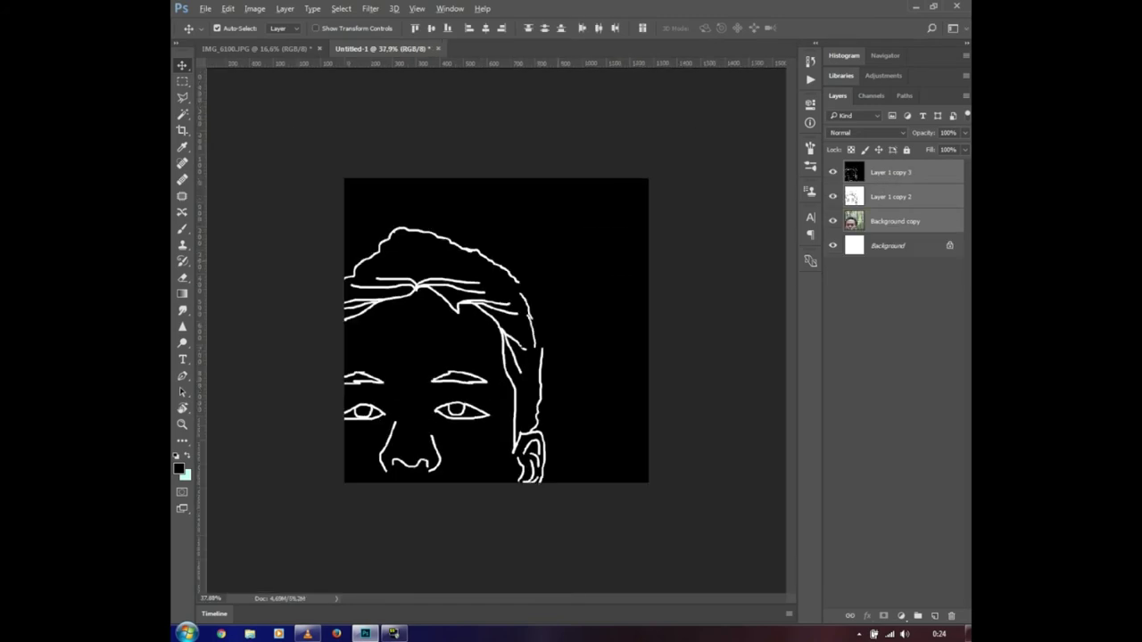
Scale the three copied layers together to about 47.7% and move the portrait up into the square canvas
{"action": "key", "text": "ctrl+t"}
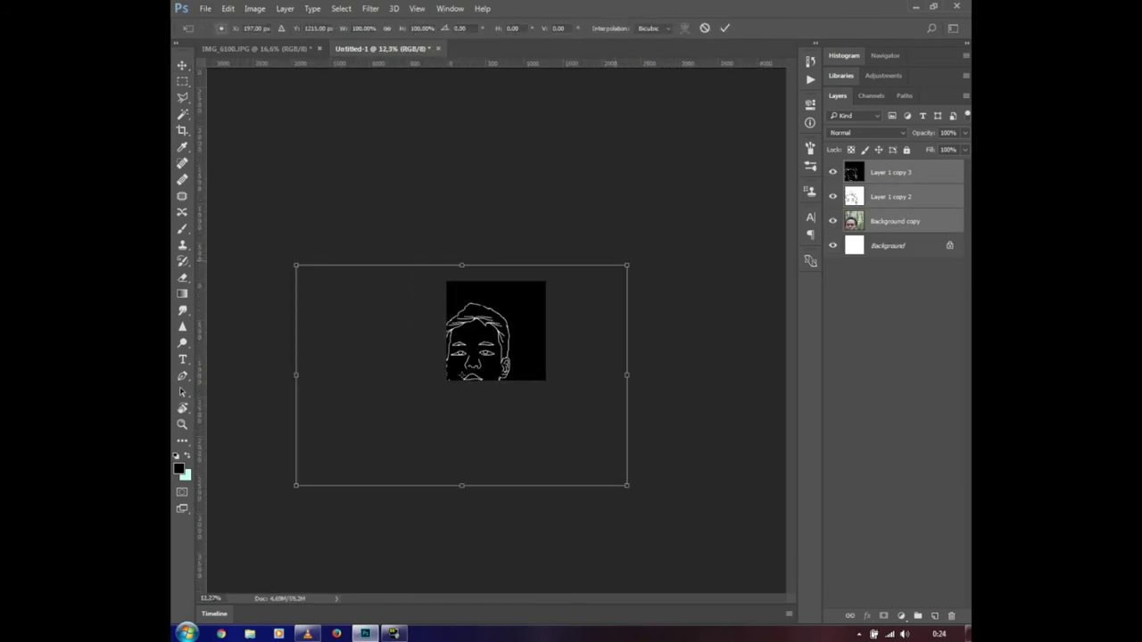
{"action": "left_click_drag", "start_coordinate": [628, 265], "coordinate": [541, 323]}
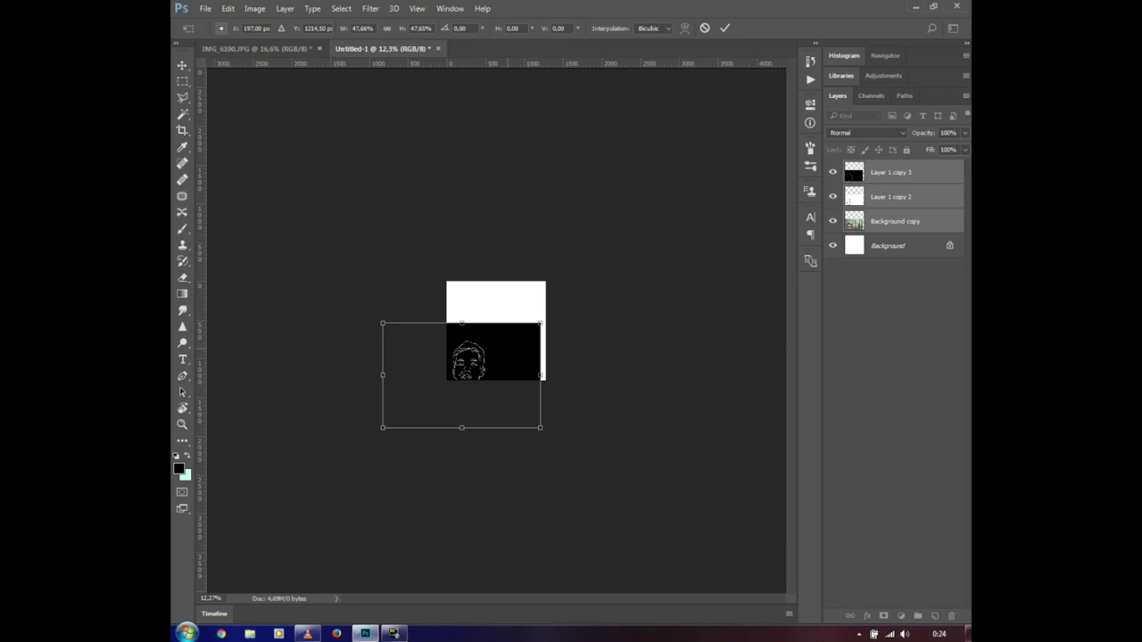
{"action": "key", "text": "ctrl+plus"}
{"action": "left_click_drag", "start_coordinate": [435, 409], "coordinate": [455, 372]}
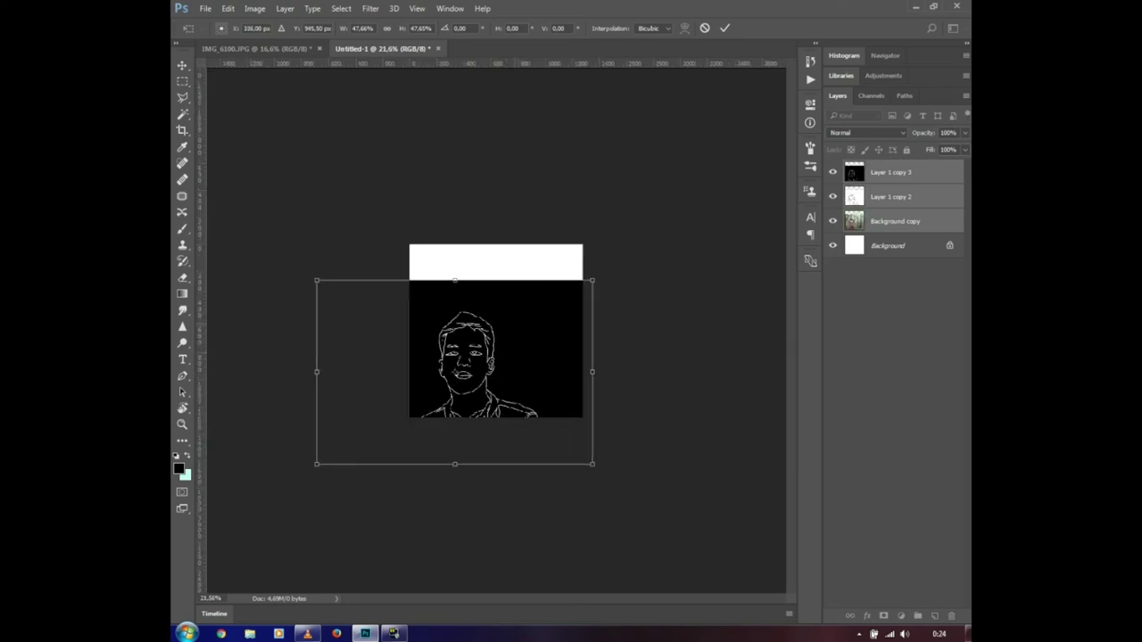
{"action": "key", "text": "Return"}
{"action": "key", "text": "Return"}
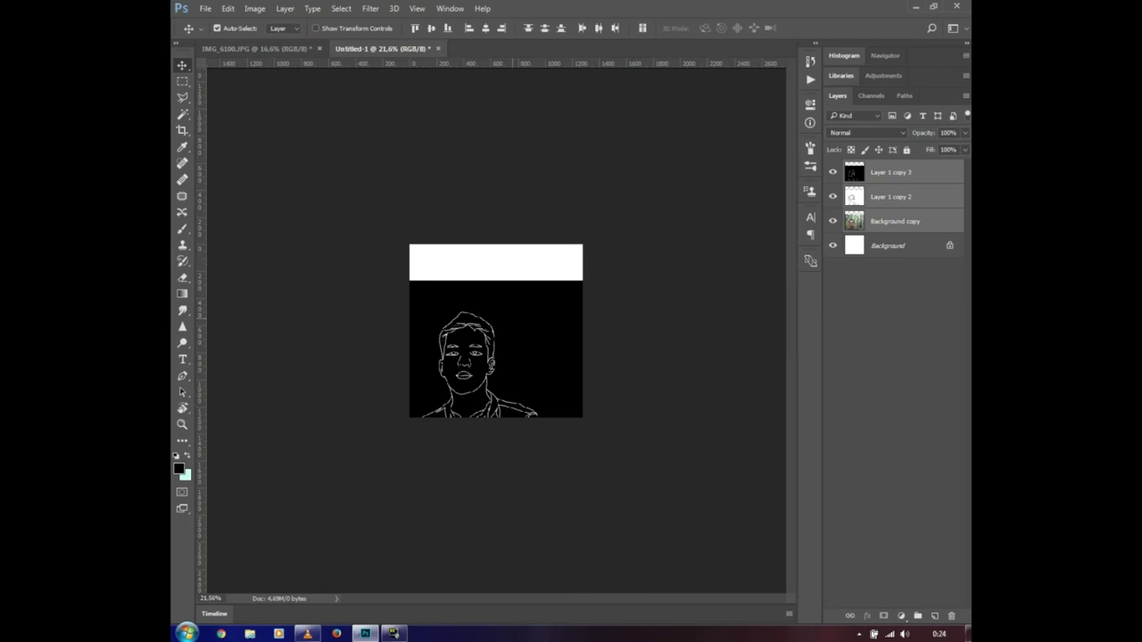
Move the three layers up to cover the whole canvas, scale them to about 95.6%, and recenter the portrait
{"action": "key", "text": "ctrl+t"}
{"action": "left_click_drag", "start_coordinate": [526, 323], "coordinate": [559, 247]}
{"action": "key", "text": "ctrl+plus"}
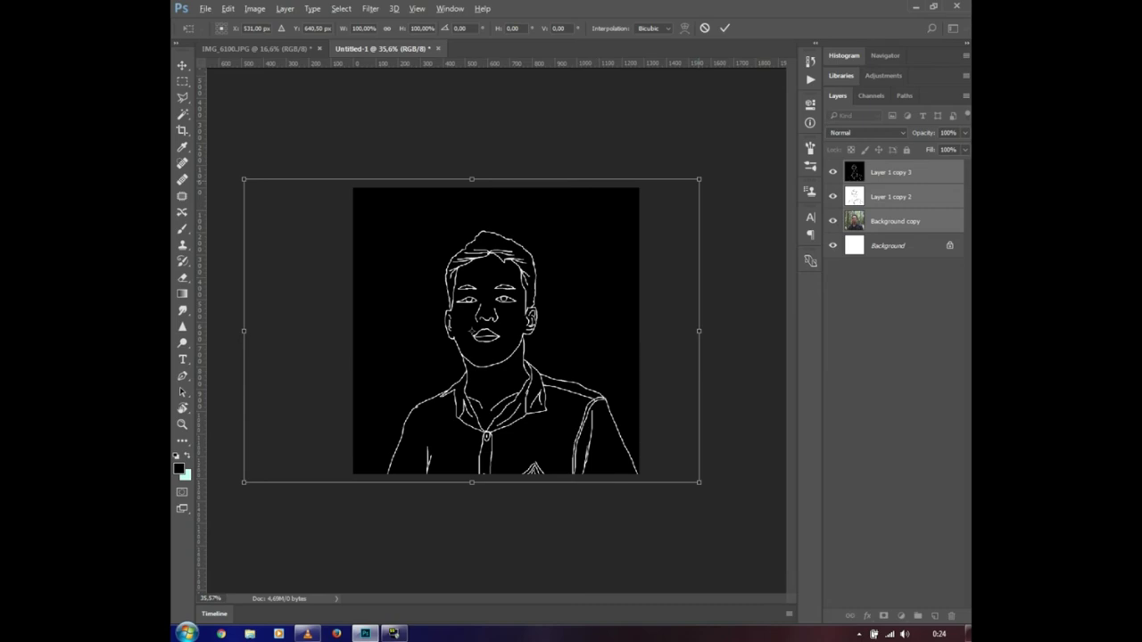
{"action": "left_click_drag", "start_coordinate": [698, 180], "coordinate": [689, 186]}
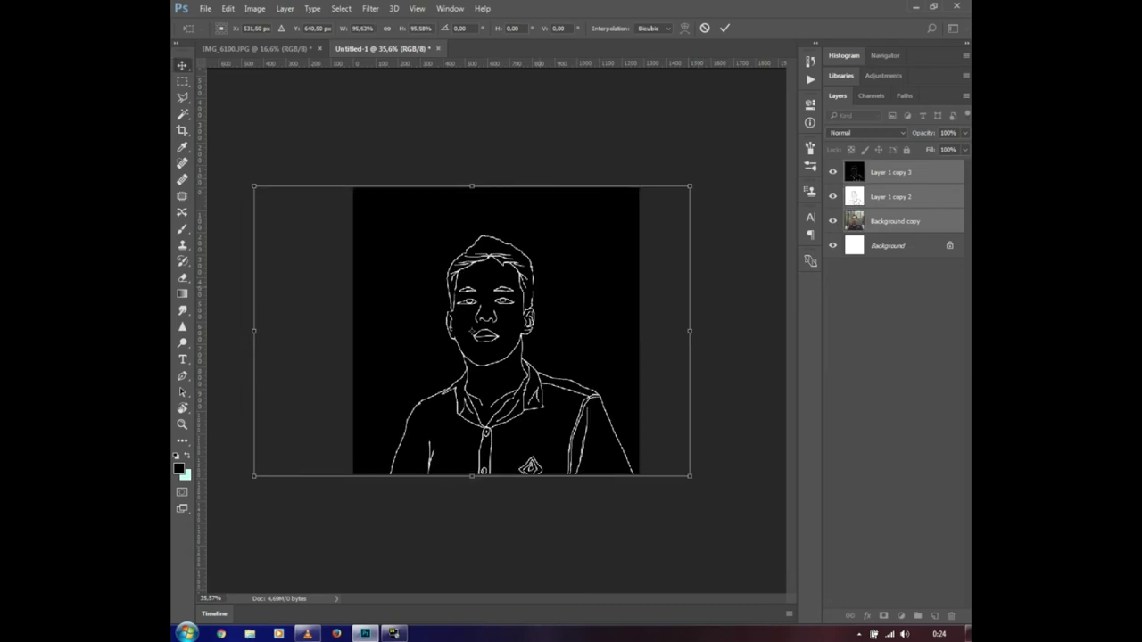
{"action": "key", "text": "Return"}
{"action": "left_click_drag", "start_coordinate": [489, 311], "coordinate": [502, 286]}
Unlock the white Background layer and delete it
{"action": "left_click", "coordinate": [889, 245]}
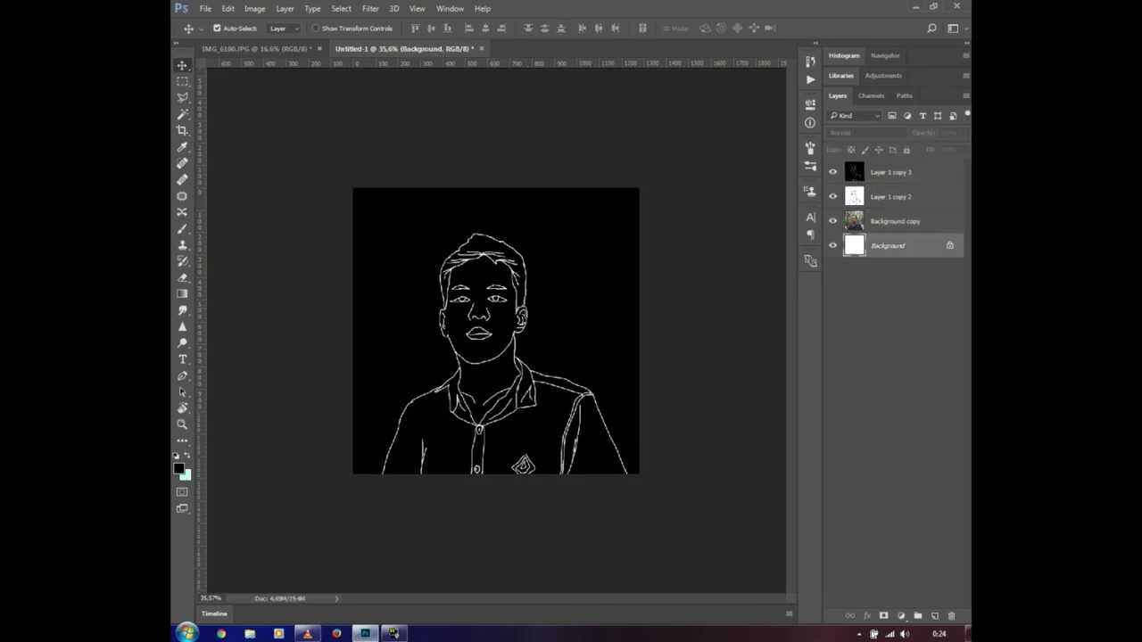
{"action": "left_click", "coordinate": [950, 245]}
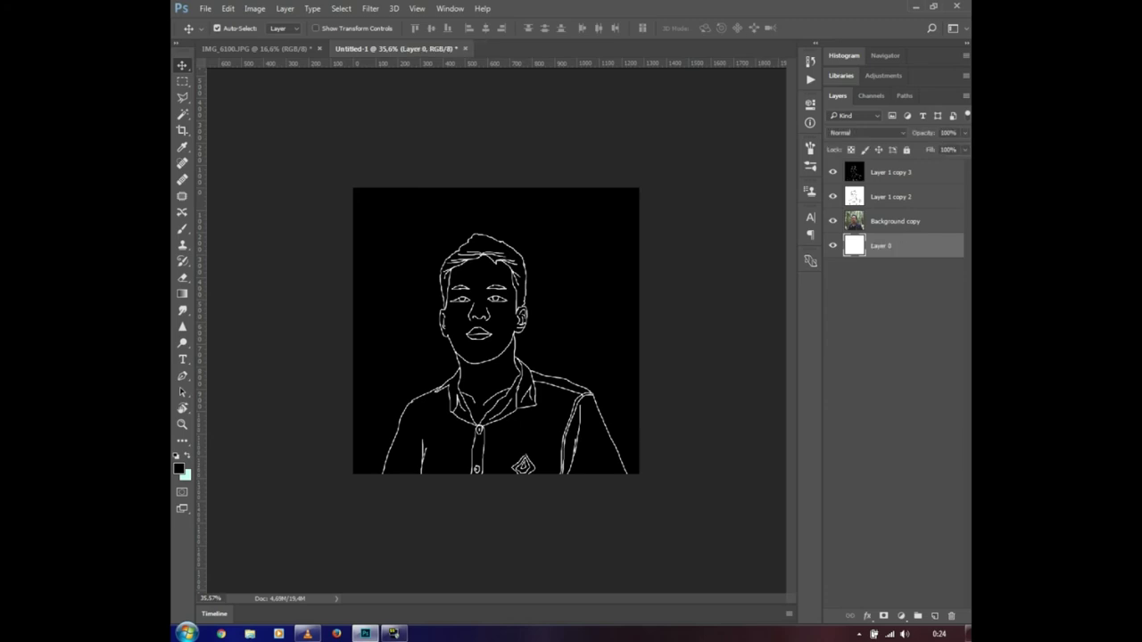
{"action": "key", "text": "Delete"}
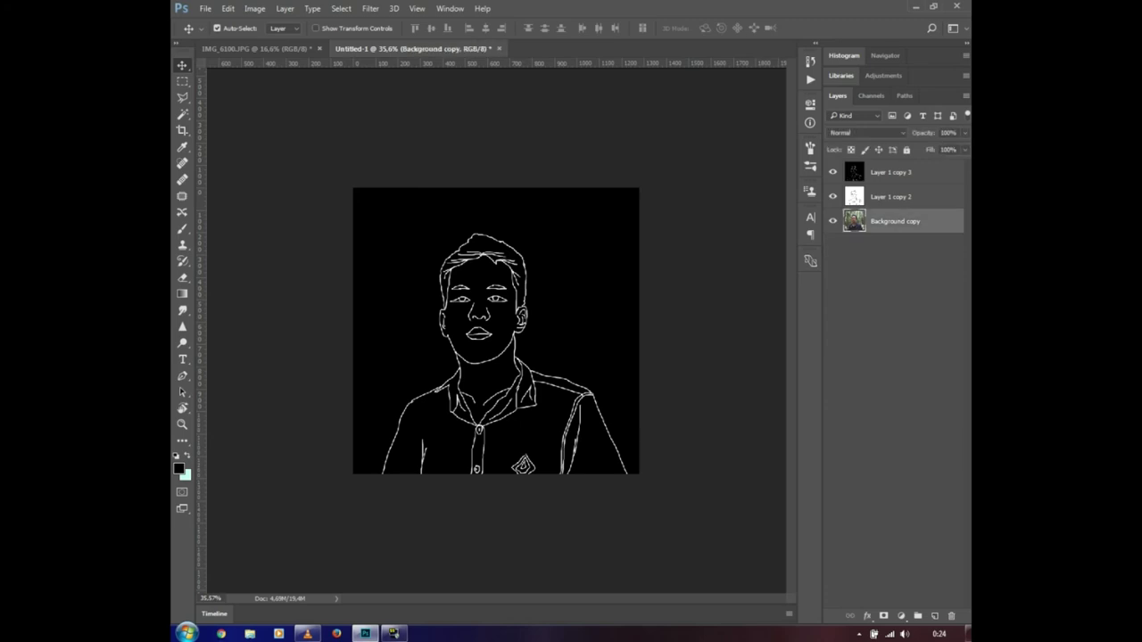
Create a video timeline from the three layers and enlarge the timeline area
{"action": "left_click", "coordinate": [214, 614]}
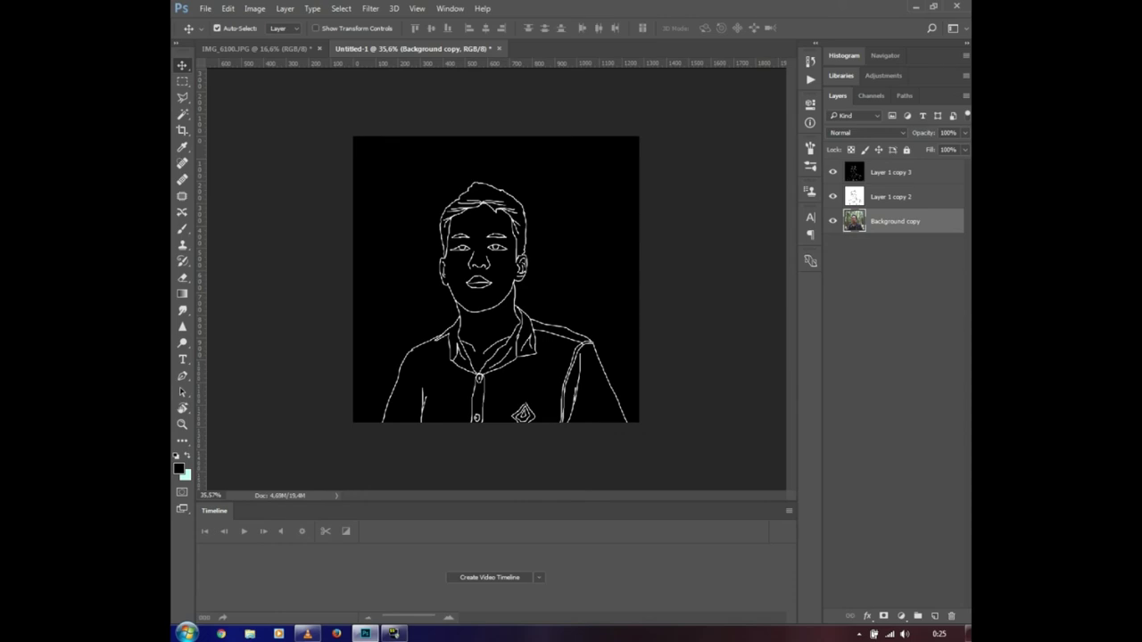
{"action": "left_click", "coordinate": [489, 578]}
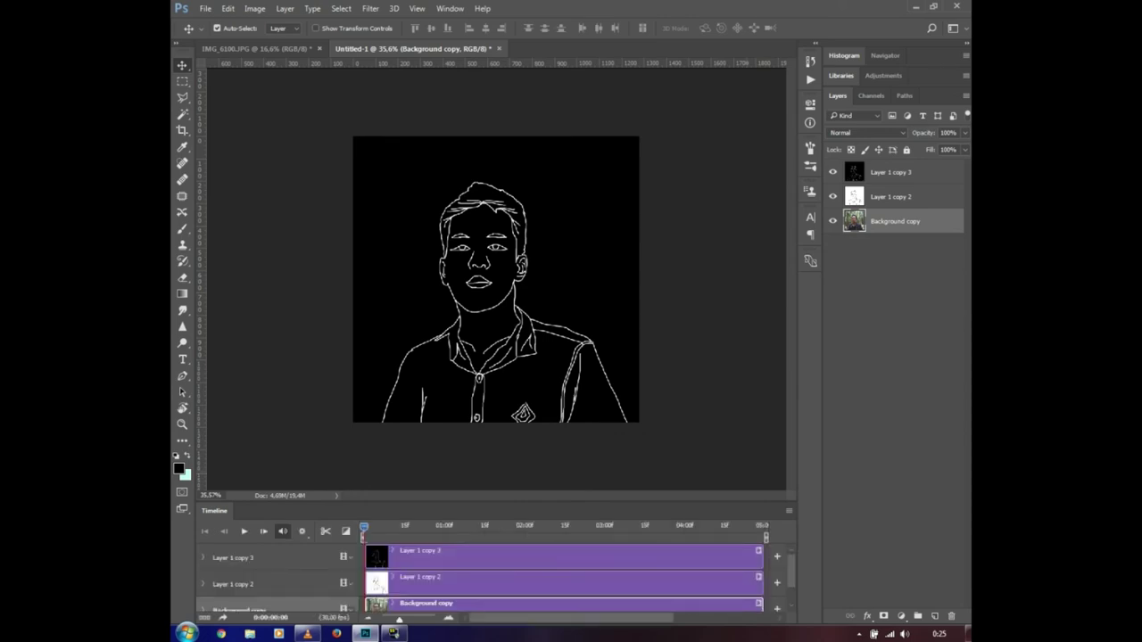
{"action": "left_click_drag", "start_coordinate": [496, 502], "coordinate": [496, 303]}
Trim the Background copy, Layer 1 copy 2 and Layer 1 copy 3 clips to four frames each
{"action": "left_click_drag", "start_coordinate": [763, 410], "coordinate": [370, 410]}
{"action": "left_click_drag", "start_coordinate": [760, 384], "coordinate": [370, 384]}
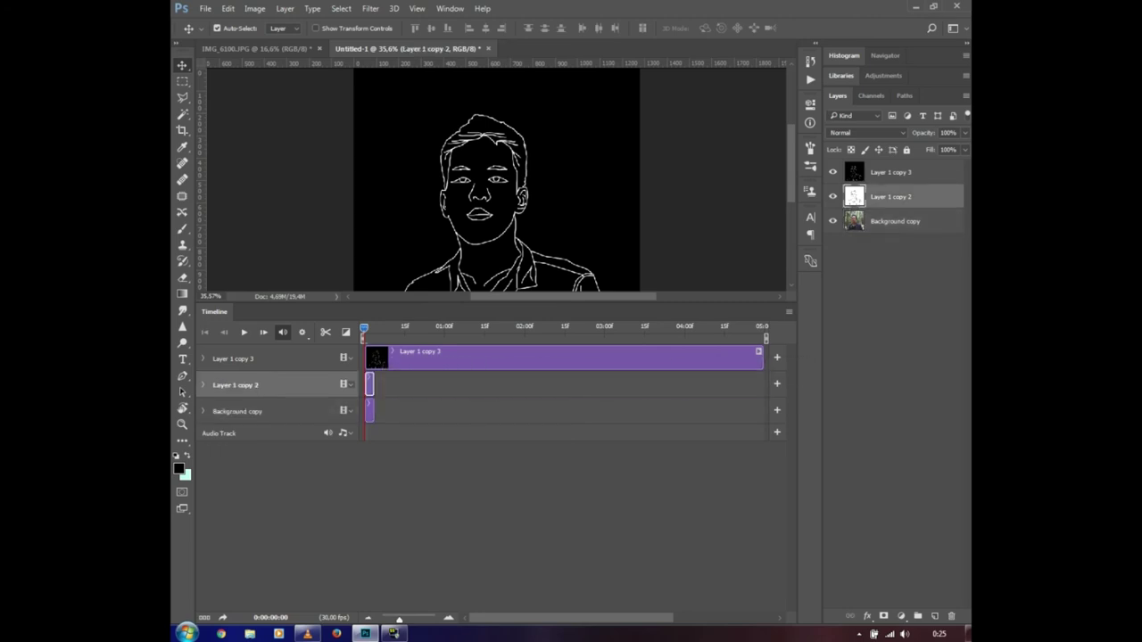
{"action": "left_click_drag", "start_coordinate": [760, 357], "coordinate": [370, 358]}
{"action": "left_click_drag", "start_coordinate": [399, 619], "coordinate": [431, 619]}
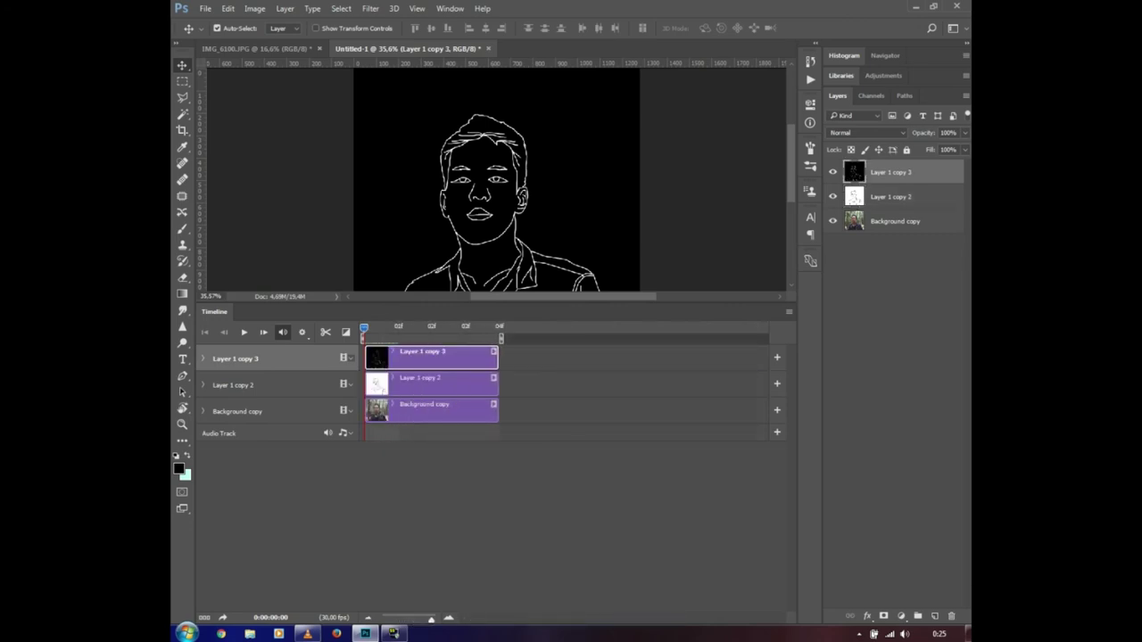
Shorten both line-art clips to three frames and sequence white line art, photo and black line art on one track
{"action": "left_click_drag", "start_coordinate": [496, 378], "coordinate": [463, 351]}
{"action": "left_click_drag", "start_coordinate": [430, 411], "coordinate": [532, 382]}
{"action": "left_click_drag", "start_coordinate": [415, 359], "coordinate": [629, 377]}
{"action": "key", "text": "space"}
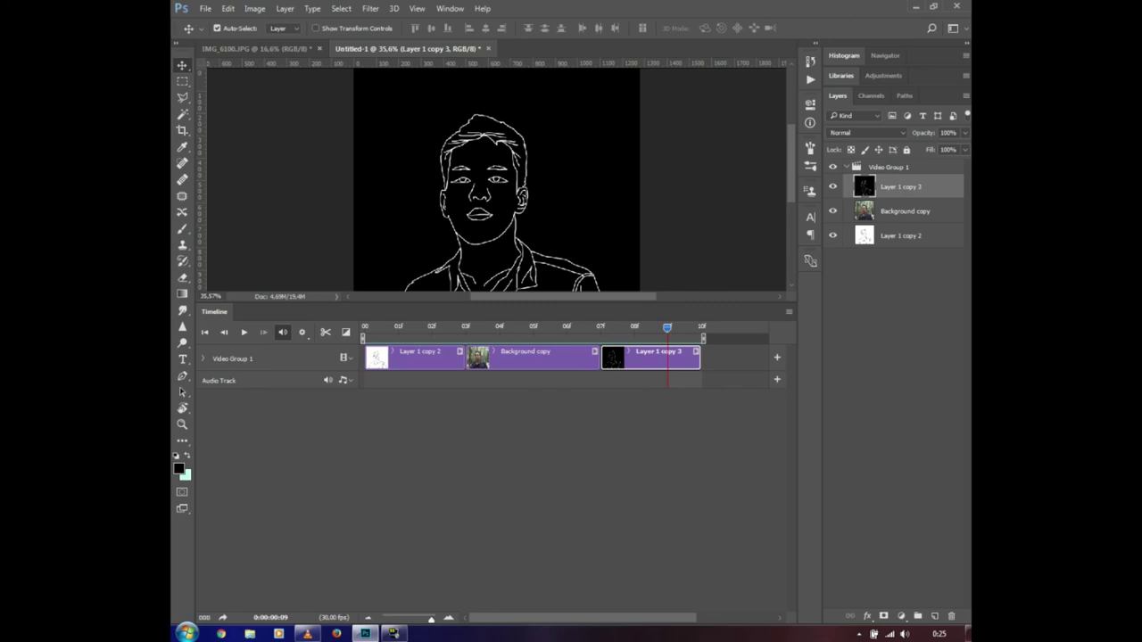
Select all three clips in Video Group 1 and duplicate the set five times along the track
{"action": "left_click_drag", "start_coordinate": [500, 304], "coordinate": [500, 473]}
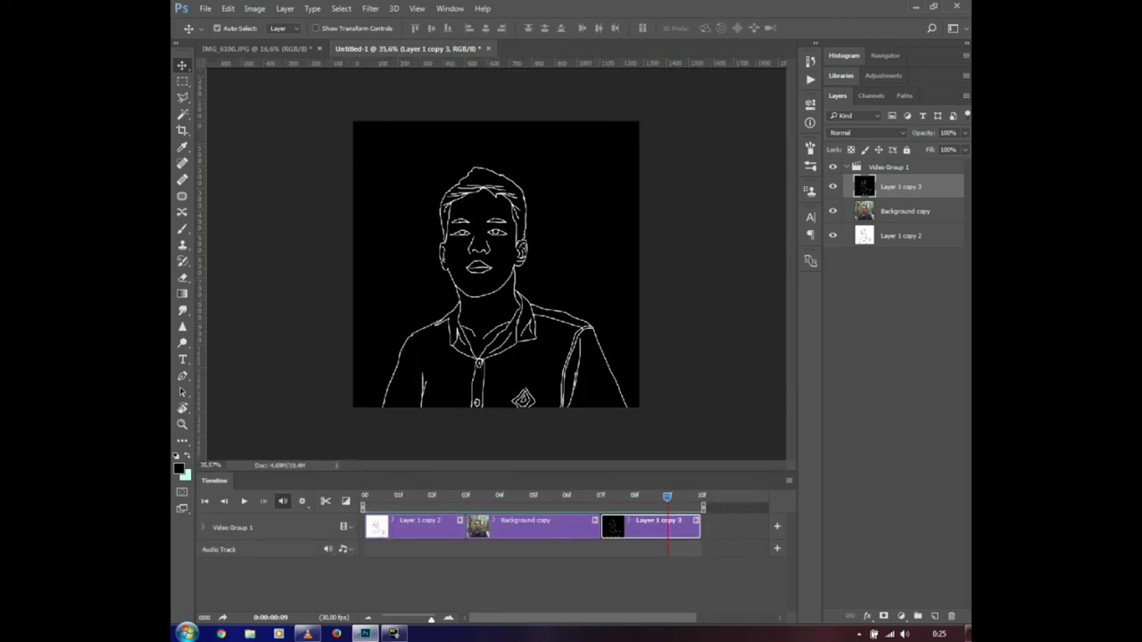
{"action": "left_click", "coordinate": [535, 526], "text": "ctrl"}
{"action": "left_click", "coordinate": [420, 526], "text": "ctrl"}
{"action": "key", "text": "ctrl+j"}
{"action": "key", "text": "ctrl+j"}
{"action": "key", "text": "ctrl+j"}
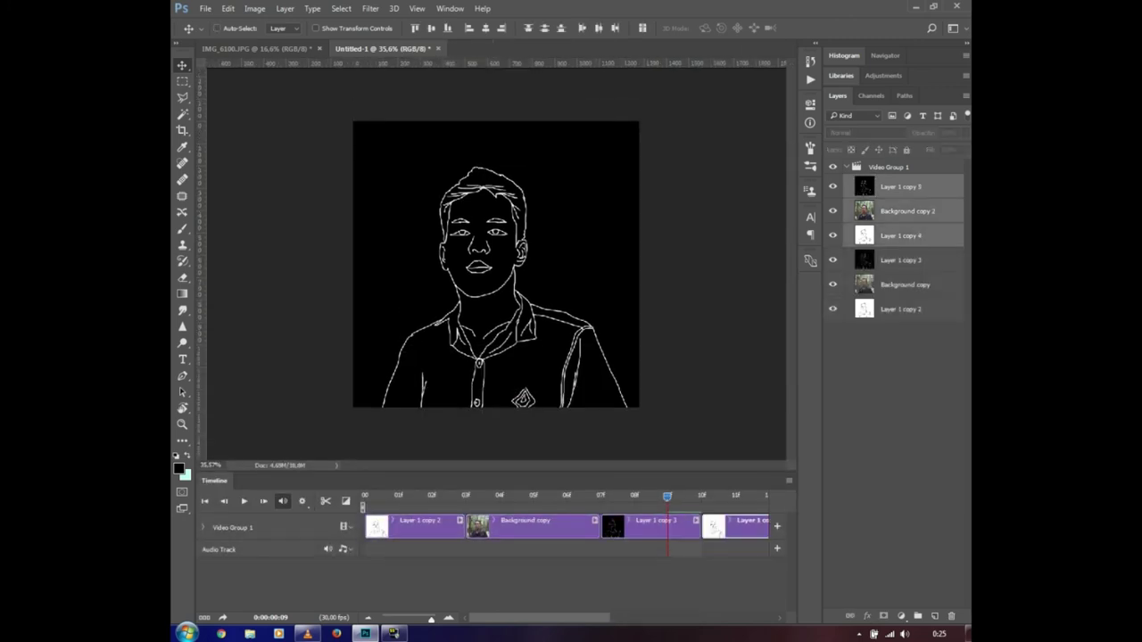
{"action": "key", "text": "ctrl+j"}
{"action": "key", "text": "ctrl+j"}
Play back the full clip sequence and fit the entire timeline in view to check the animation
{"action": "key", "text": "space"}
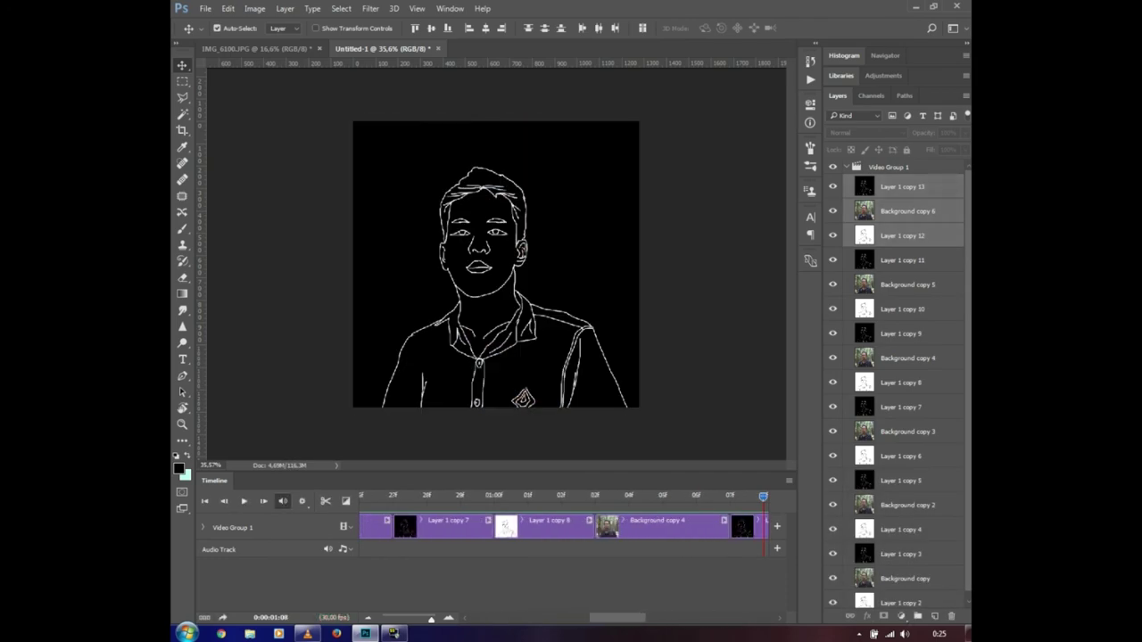
{"action": "key", "text": "space"}
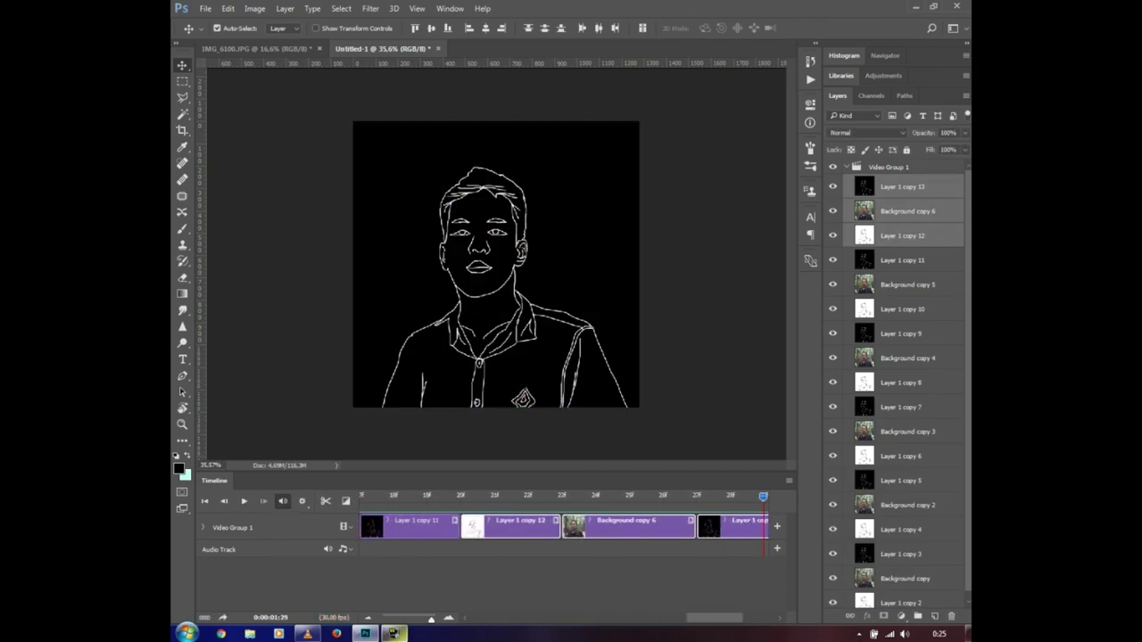
{"action": "left_click_drag", "start_coordinate": [431, 618], "coordinate": [402, 618]}
{"action": "key", "text": "space"}
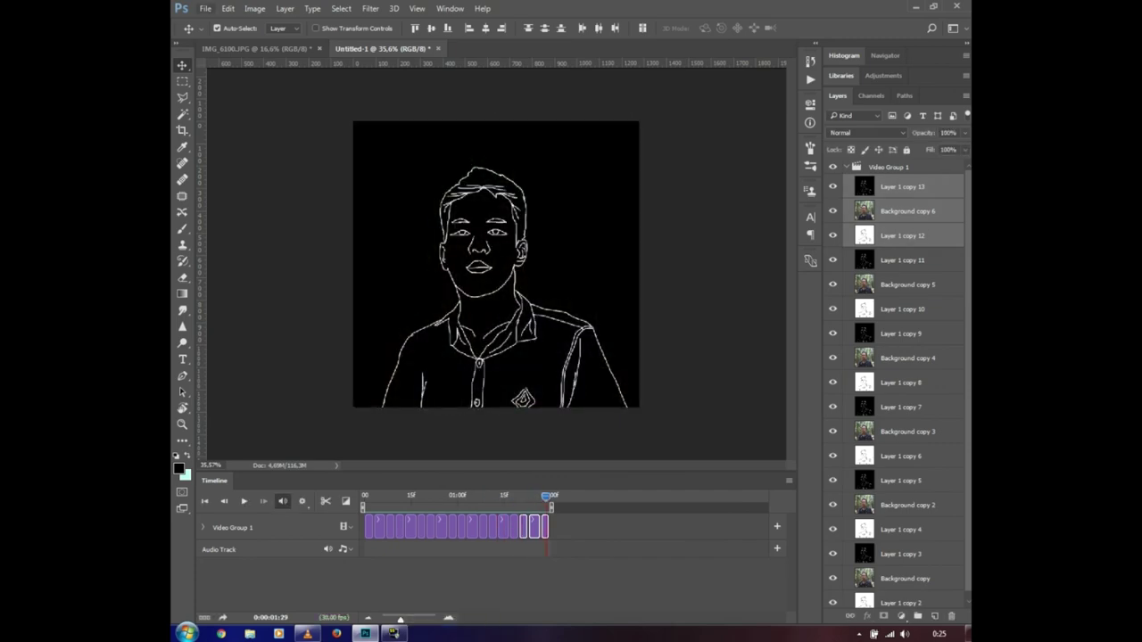
Open the Save As dialog for the animated document
{"action": "left_click", "coordinate": [205, 9]}
{"action": "key", "text": "Return"}
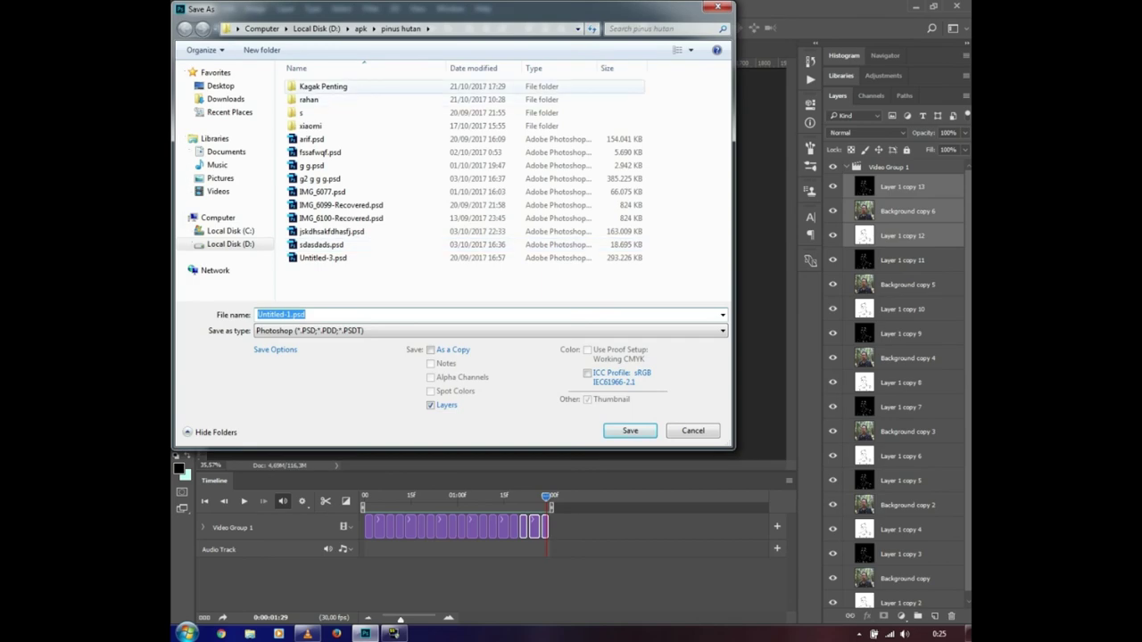